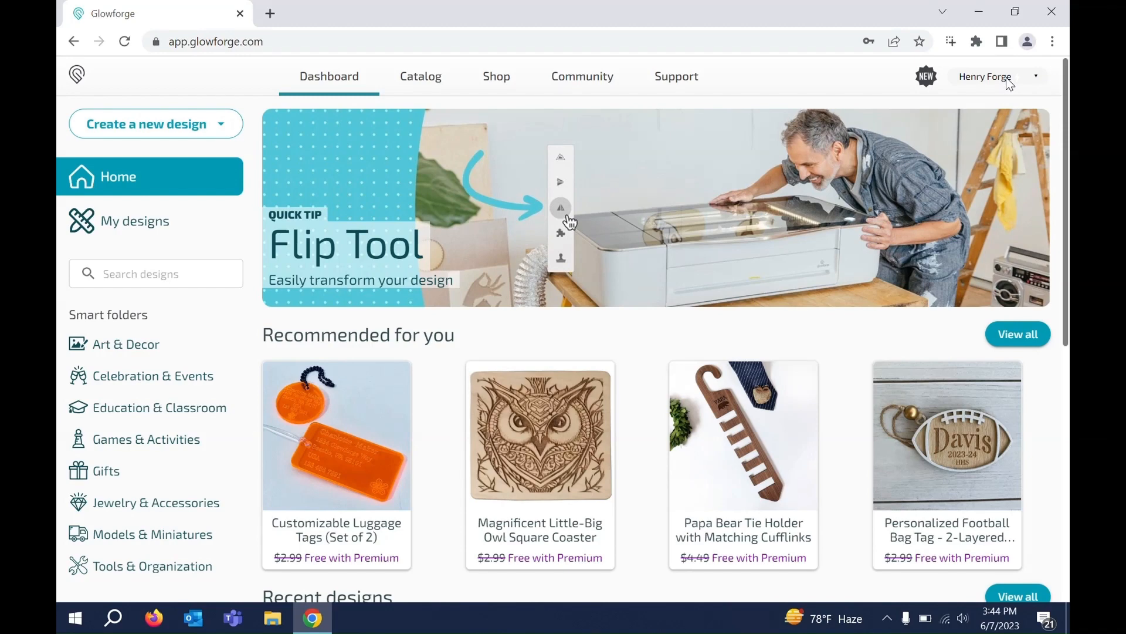
- Check the status of the available printer in the account's printer list
left_click(1007, 80)
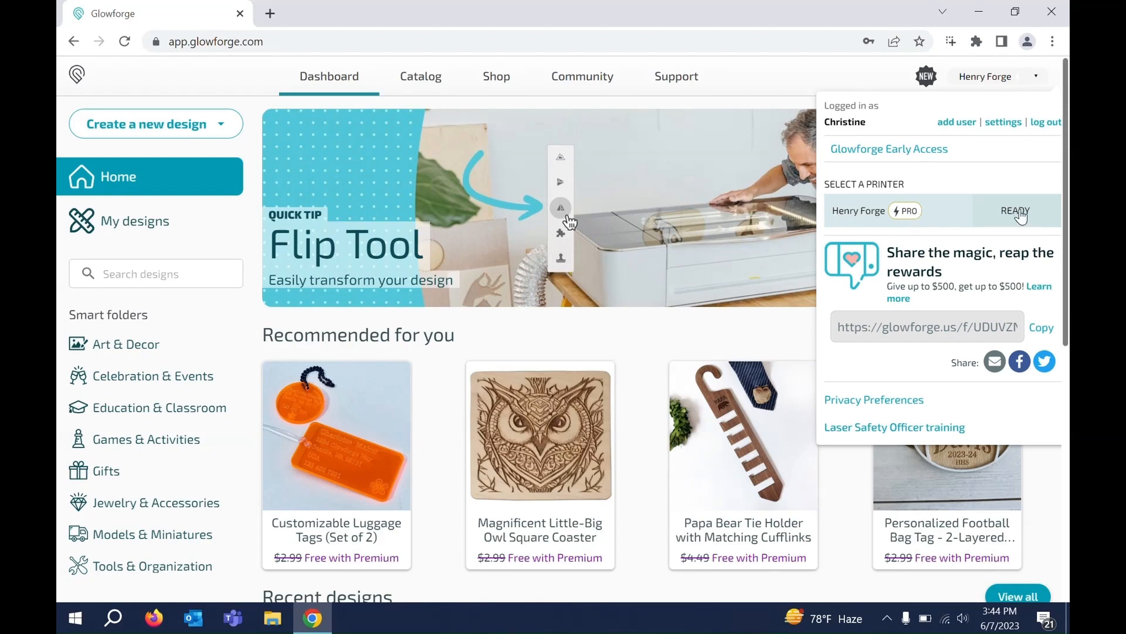
left_click(755, 68)
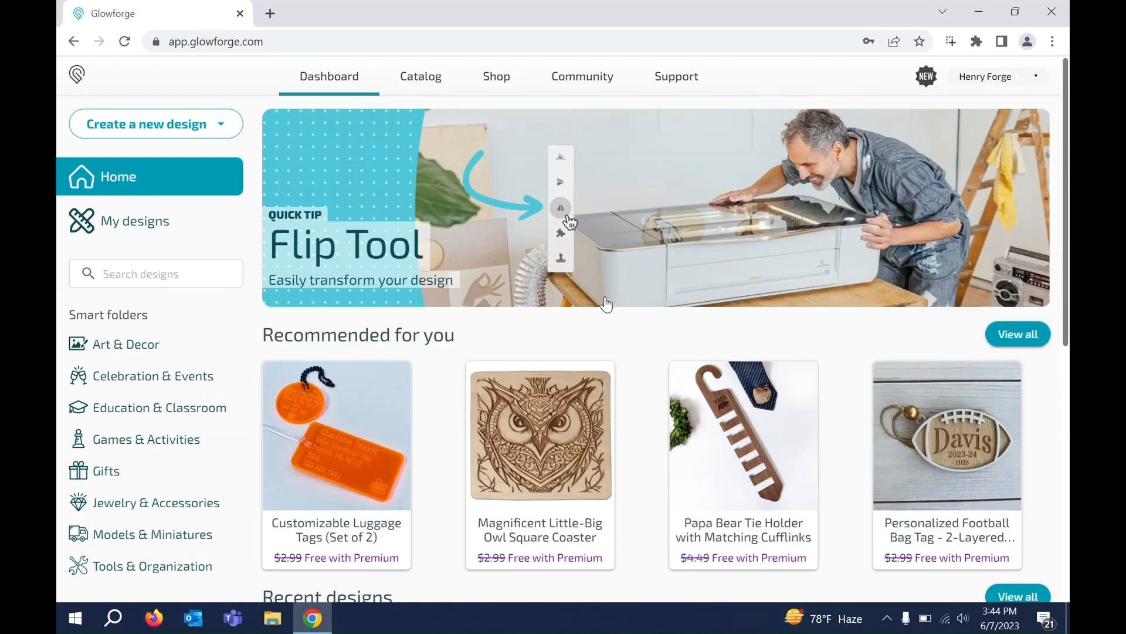
- Look through the recommended, recent and popular designs on the dashboard, as well as the saved designs library
scroll(606, 303, "down", 1)
scroll(606, 304, "down", 3)
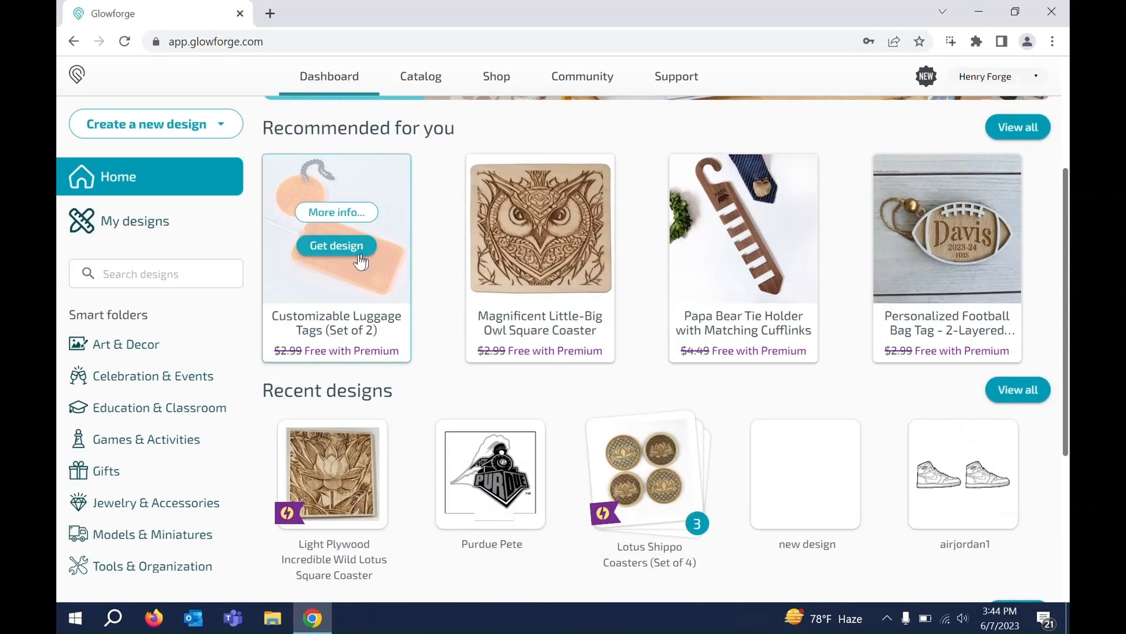
mouse_move(575, 266)
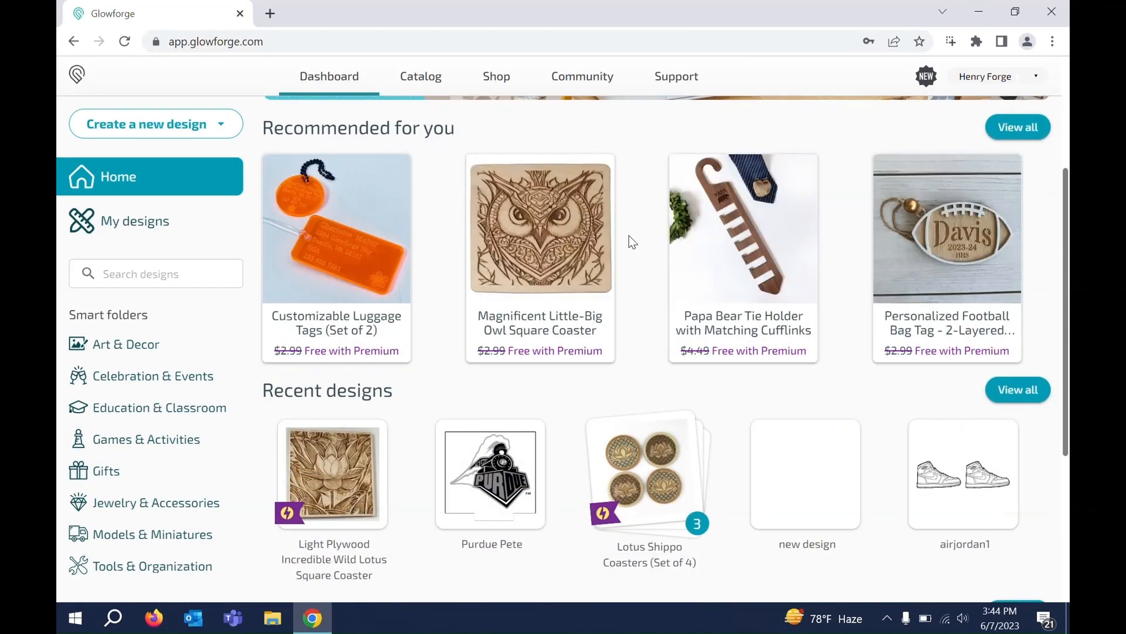
scroll(631, 238, "down", 2)
scroll(629, 236, "down", 2)
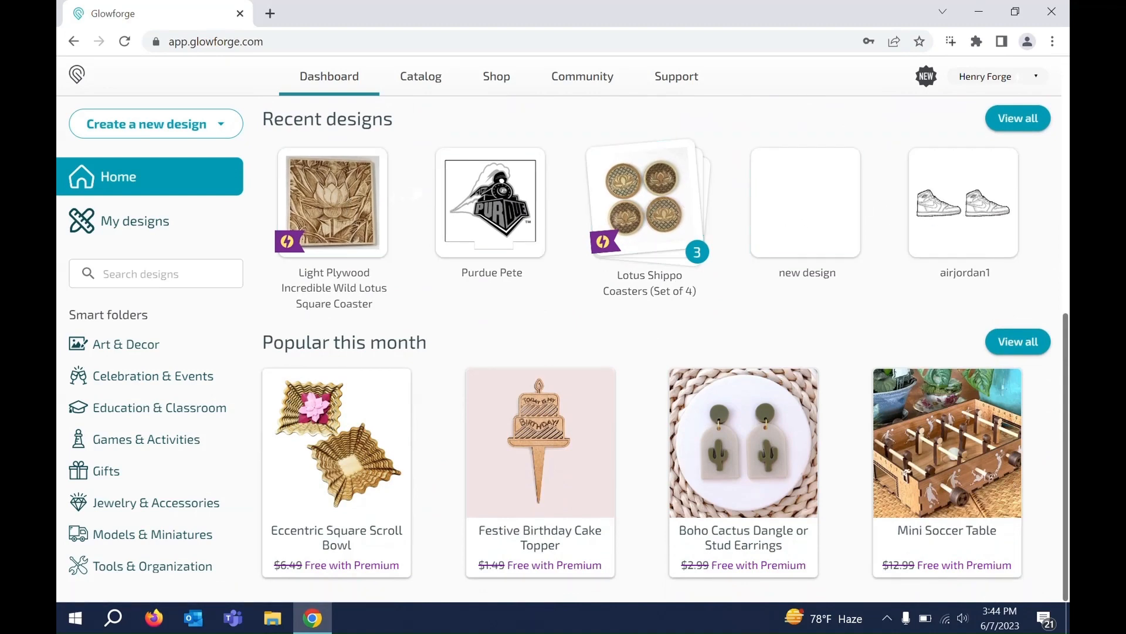
left_click(182, 206)
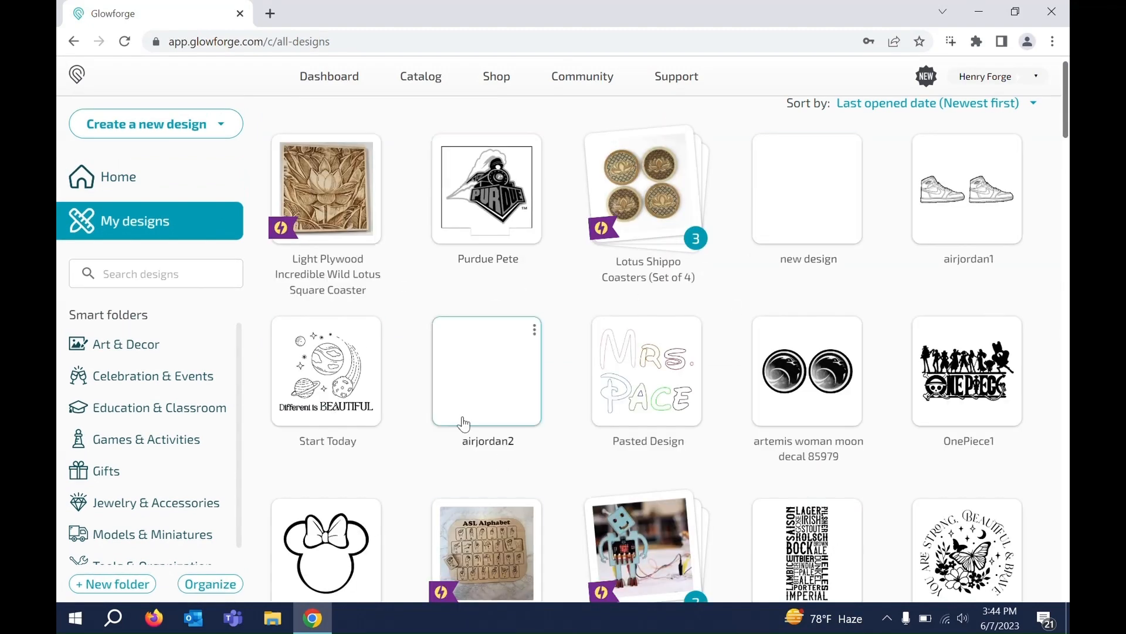
left_click(135, 193)
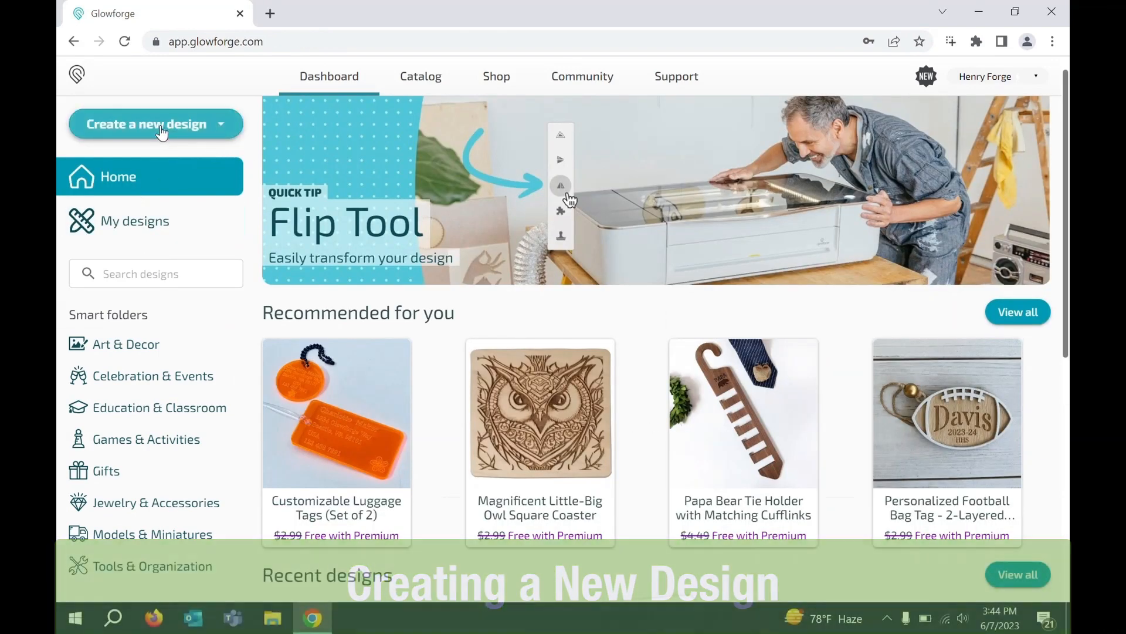
- Create a blank design and select Light Basswood Plywood as its material
left_click(190, 128)
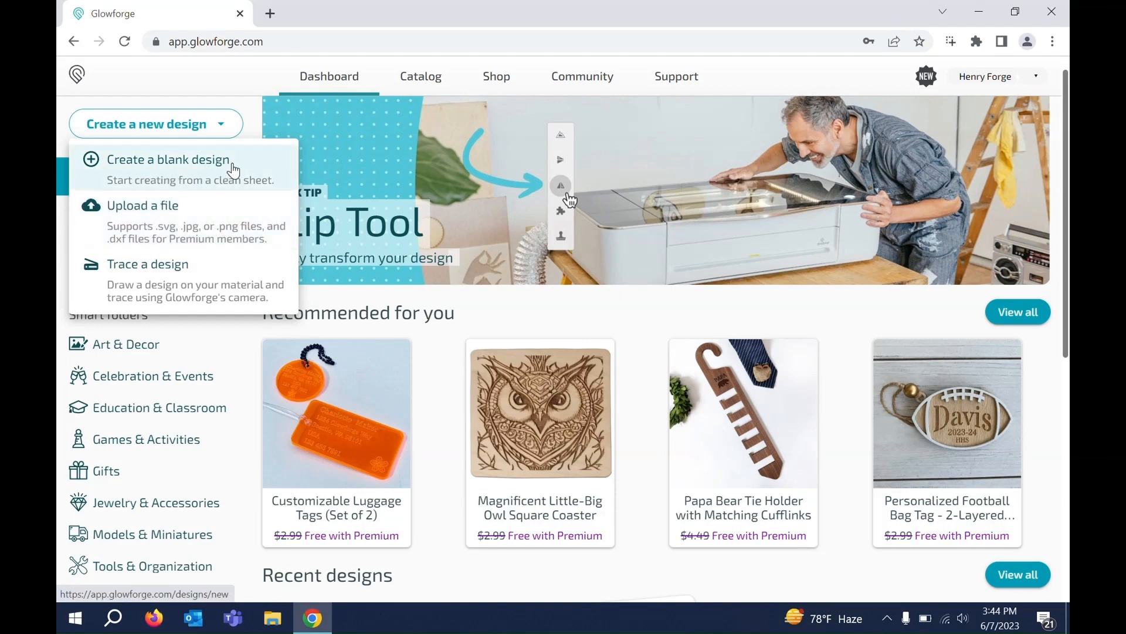
left_click(232, 170)
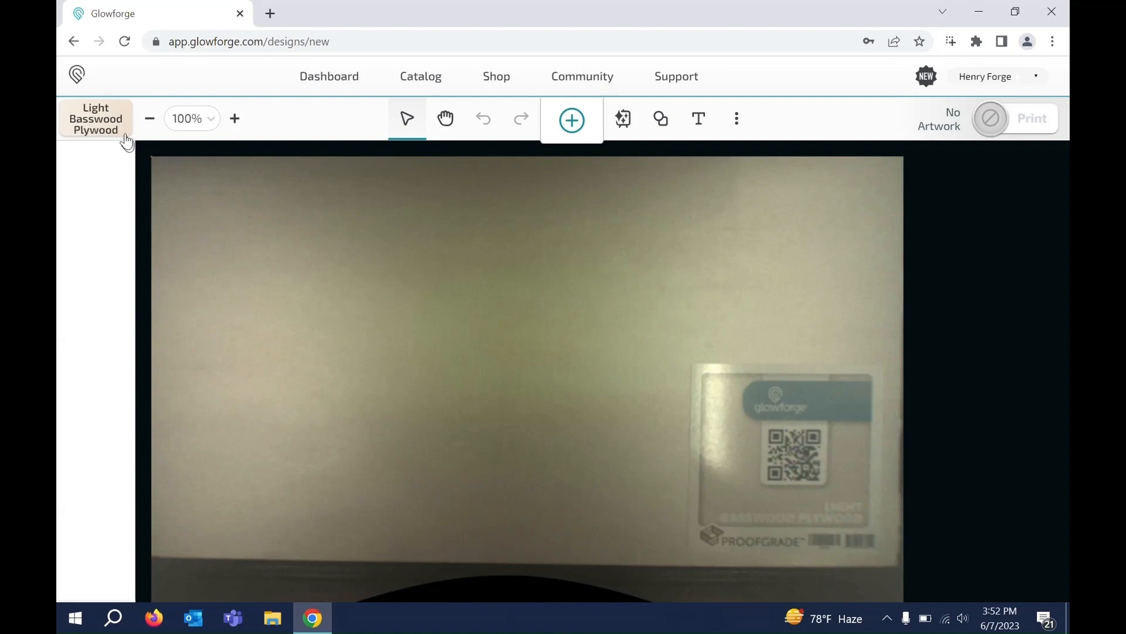
left_click(102, 127)
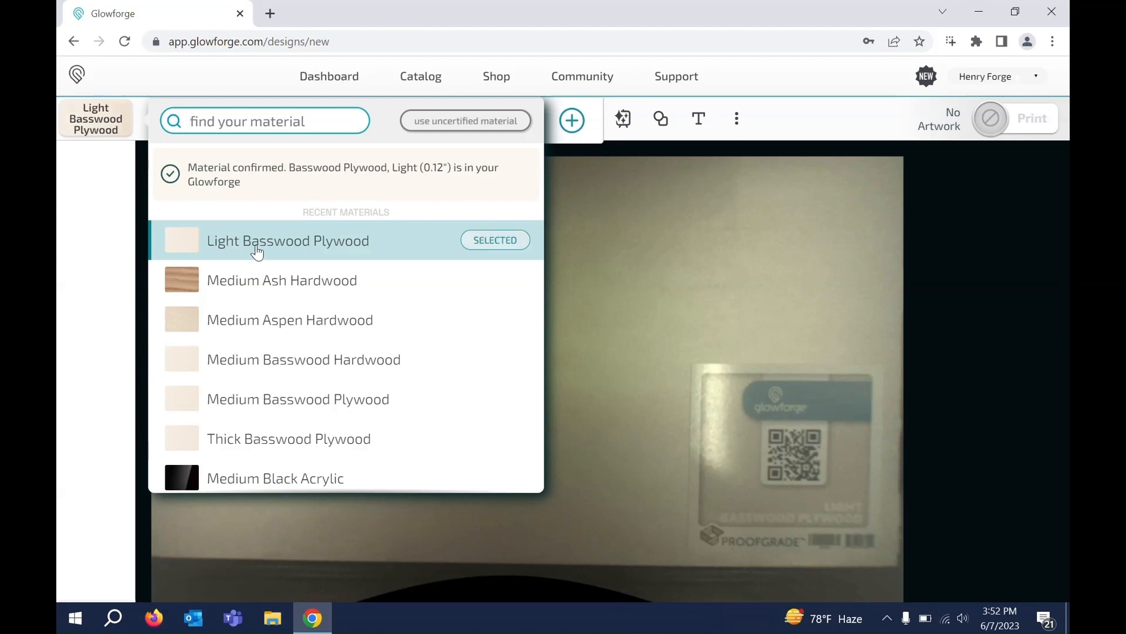
left_click(379, 251)
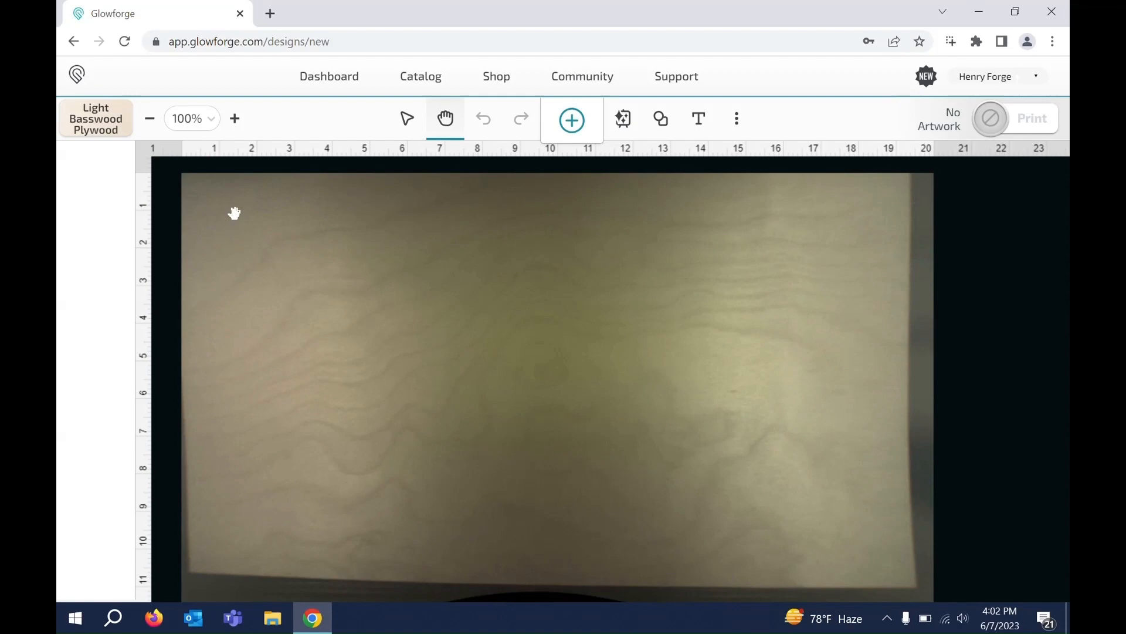
- Examine the recent materials list and the thickness entry for uncertified material, leaving the material selection as it is
left_click(100, 122)
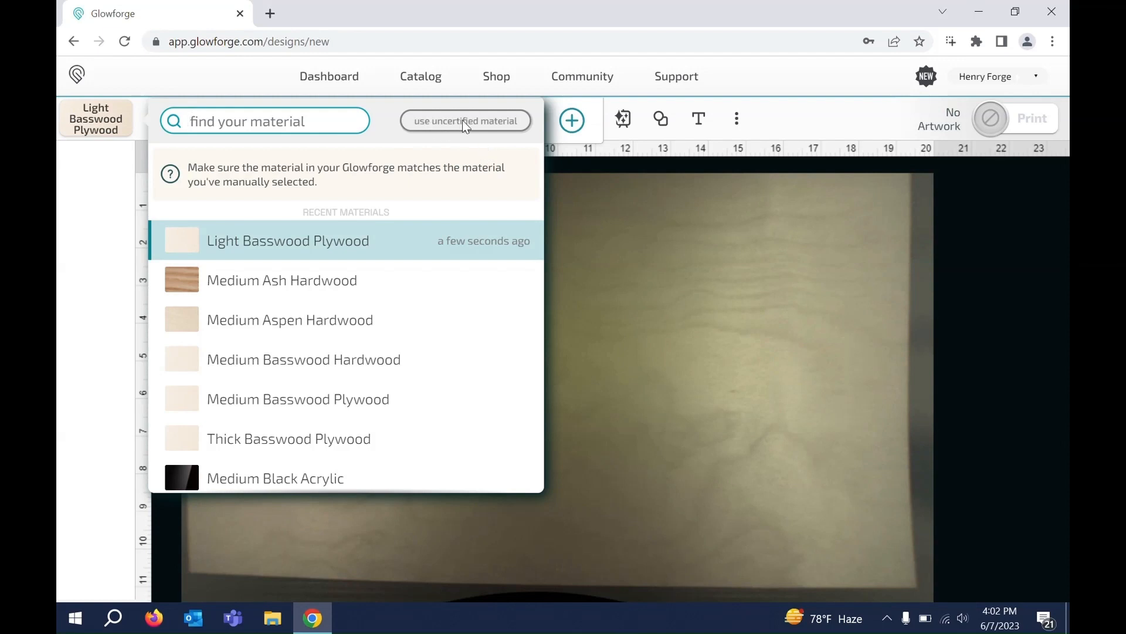
left_click(486, 123)
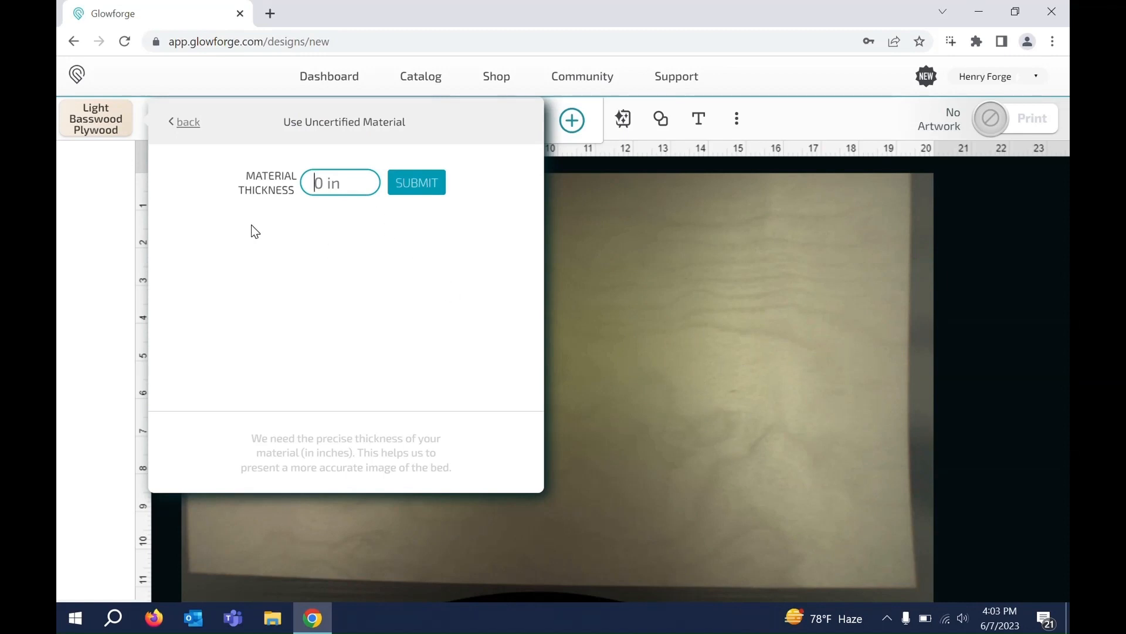
left_click(179, 124)
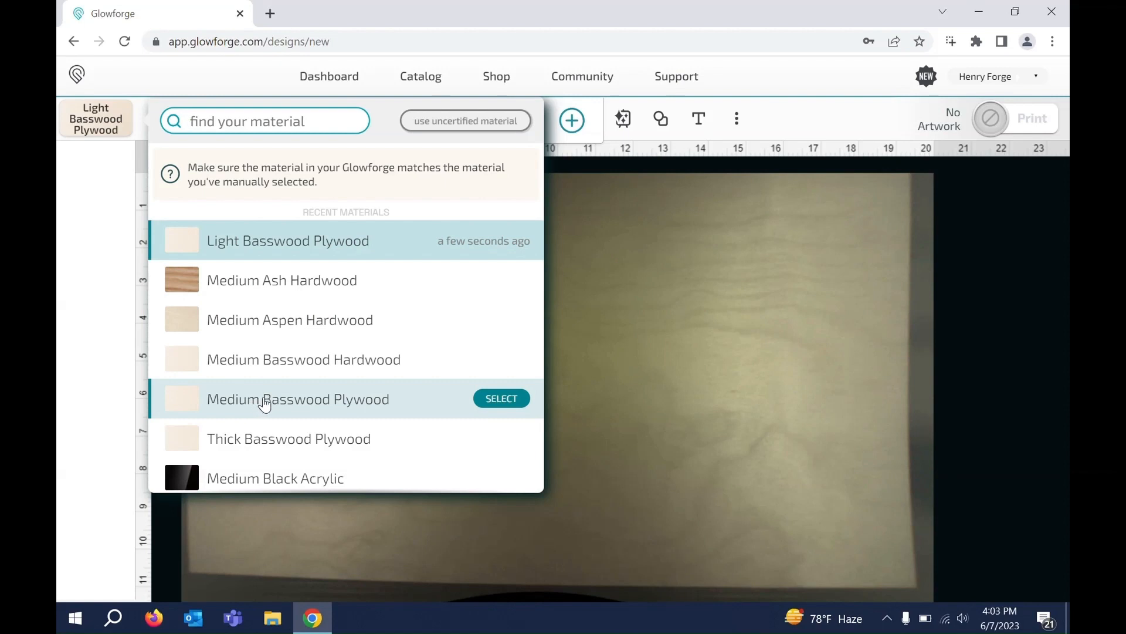
left_click(729, 395)
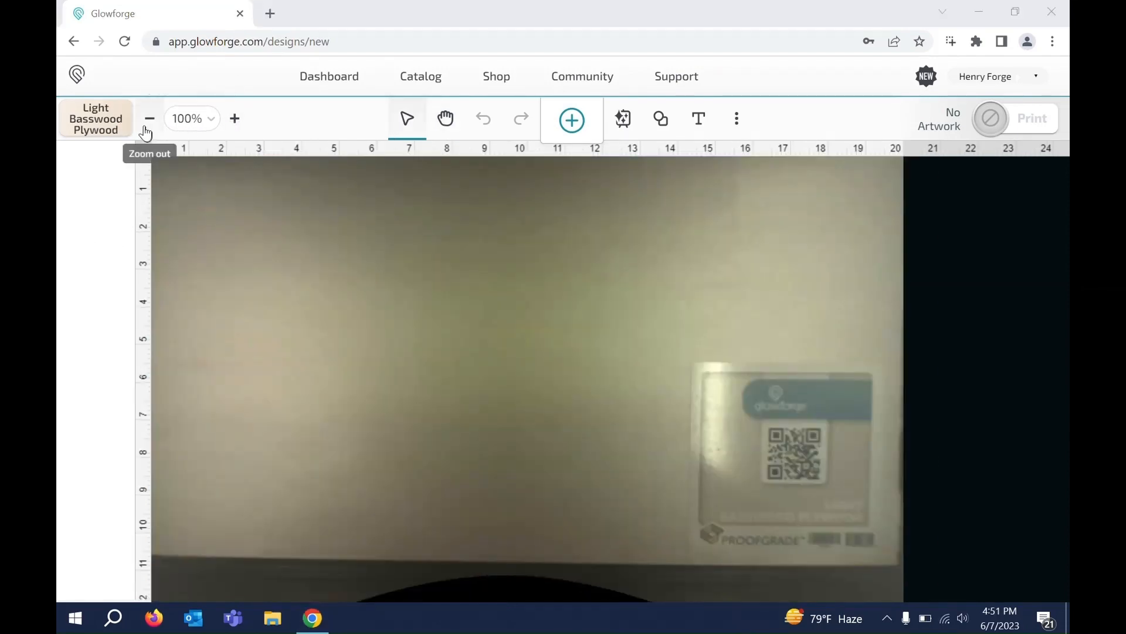
- Inspect the material on the bed by zooming in to 150%, returning to 100% and panning across it
left_click(237, 123)
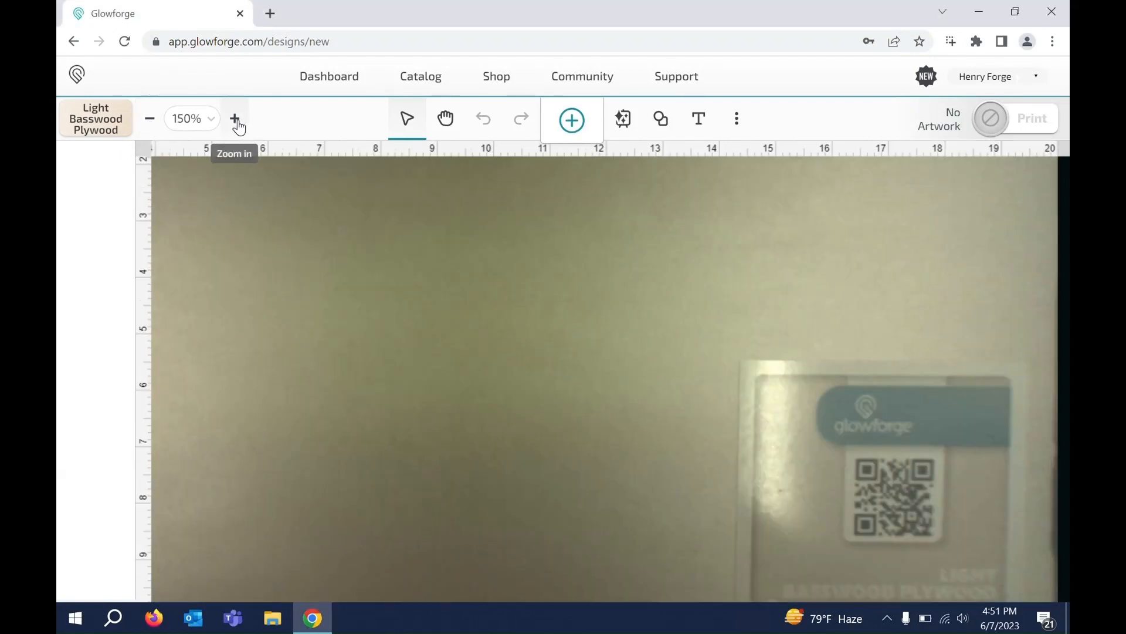
left_click(150, 118)
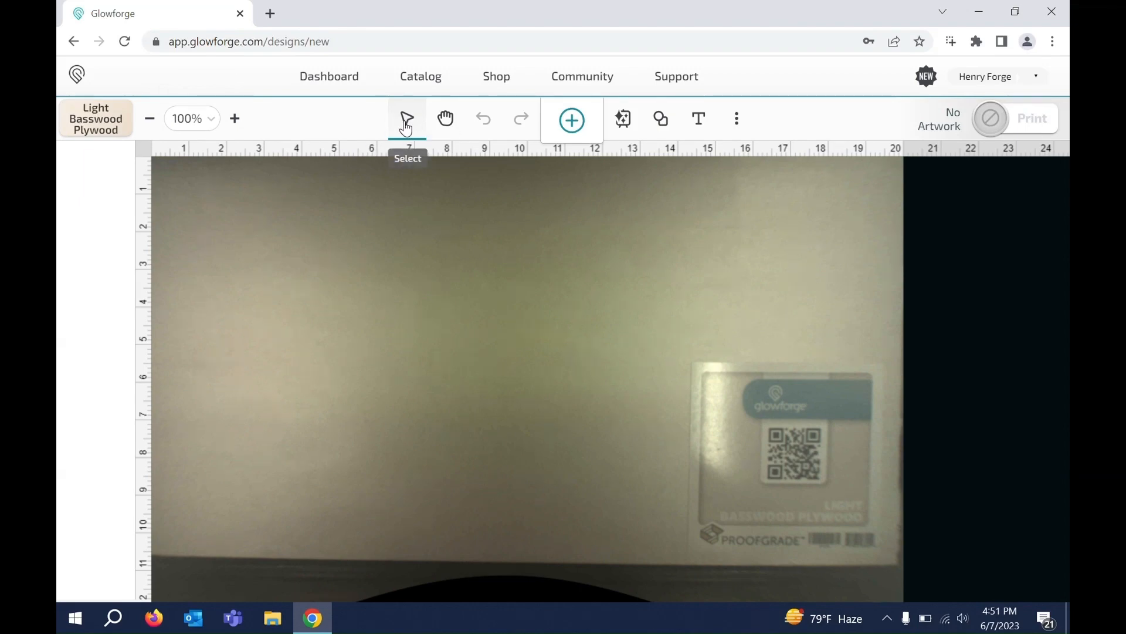
left_click_drag(263, 221, 582, 475)
left_click(443, 119)
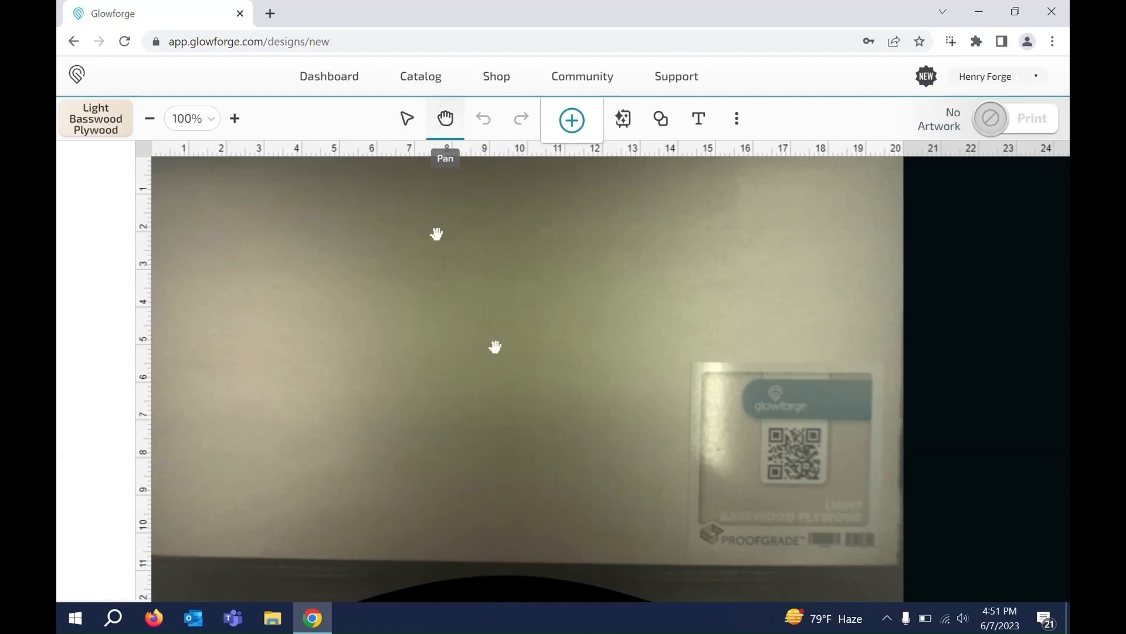
left_click_drag(495, 347, 450, 317)
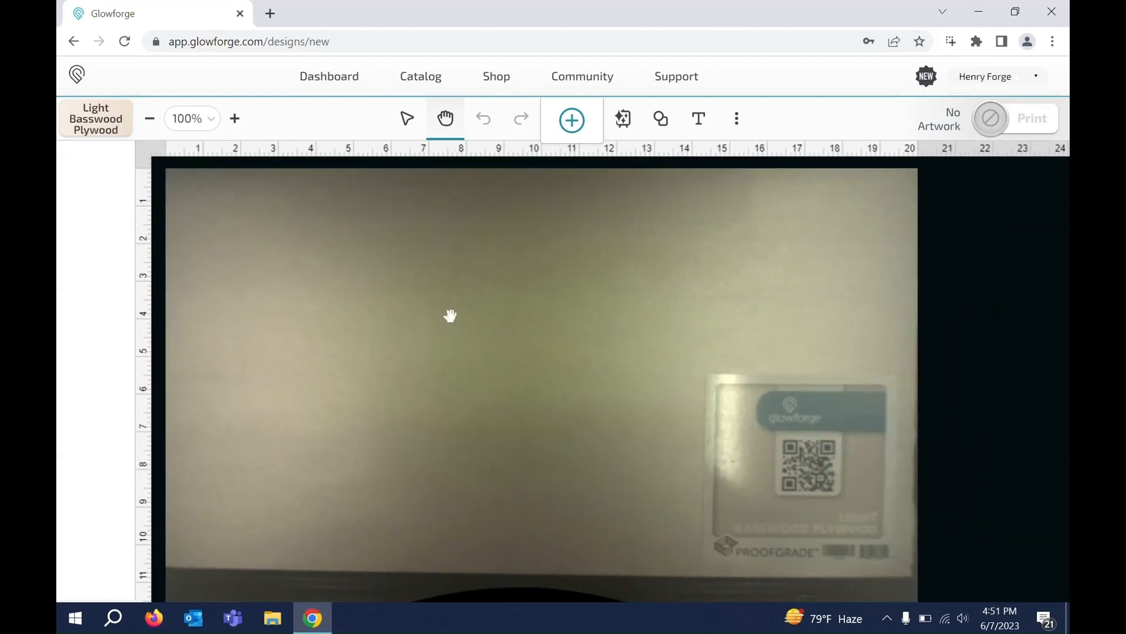
left_click(414, 134)
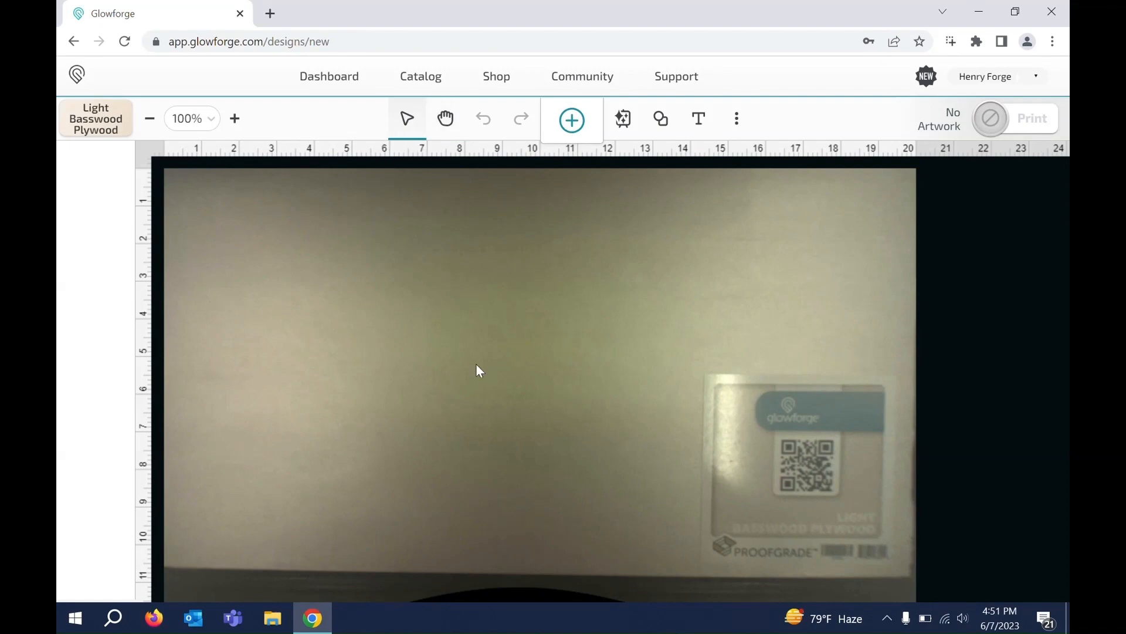
scroll(476, 370, "up", 2)
scroll(476, 371, "down", 5)
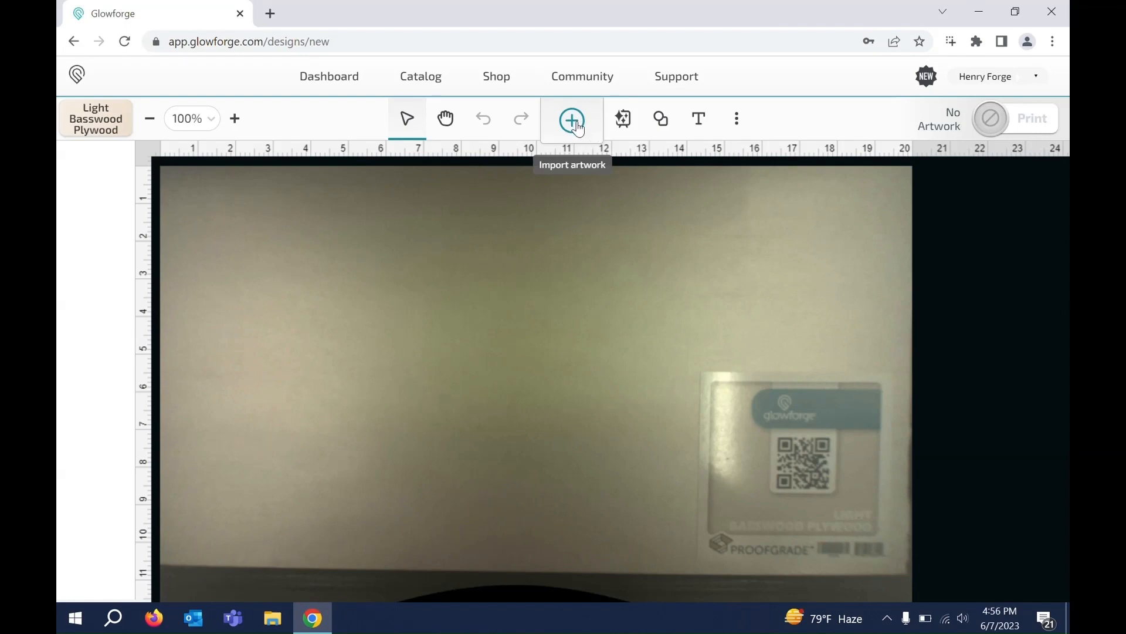
- Search the artwork library for "dog" and place the dog head graphic near the bed's upper-left corner
left_click(572, 120)
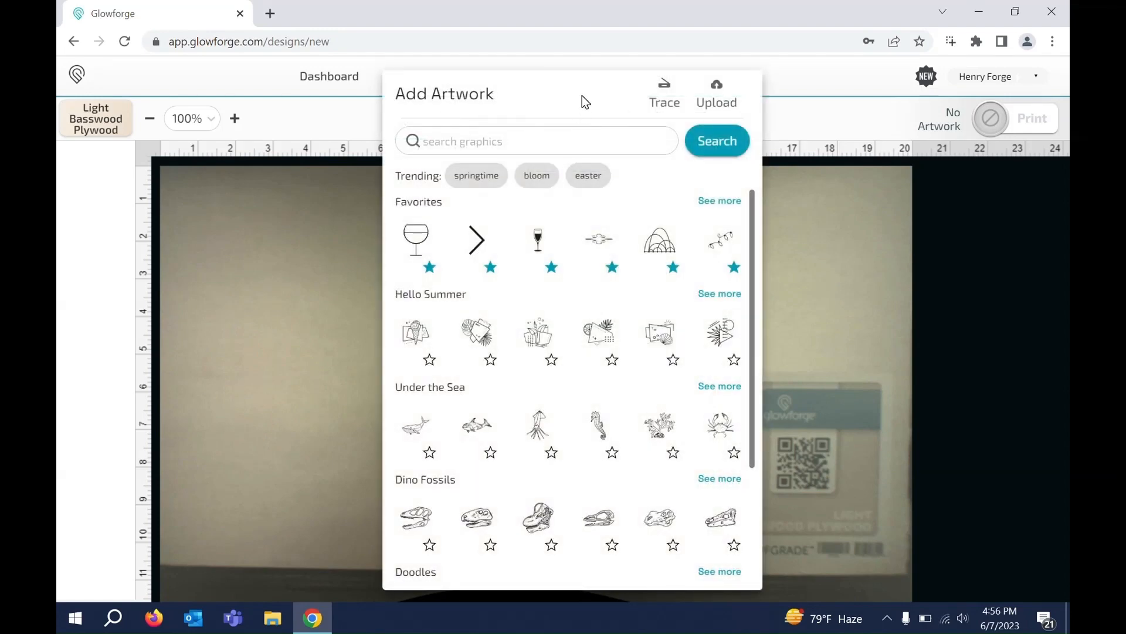
scroll(536, 316, "down", 3)
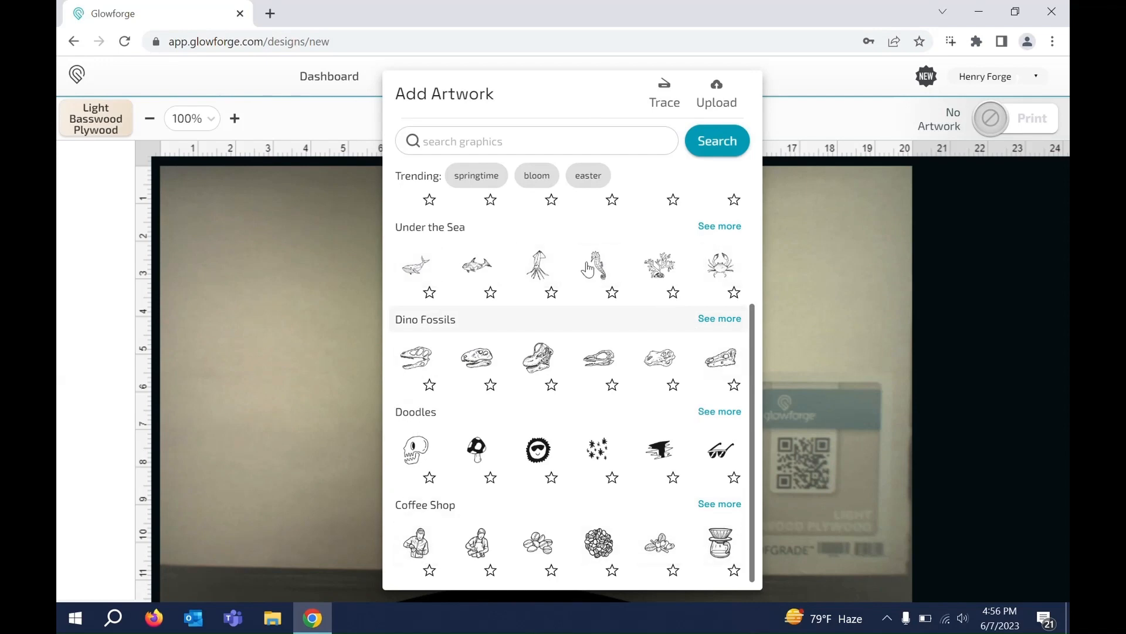
scroll(475, 357, "up", 3)
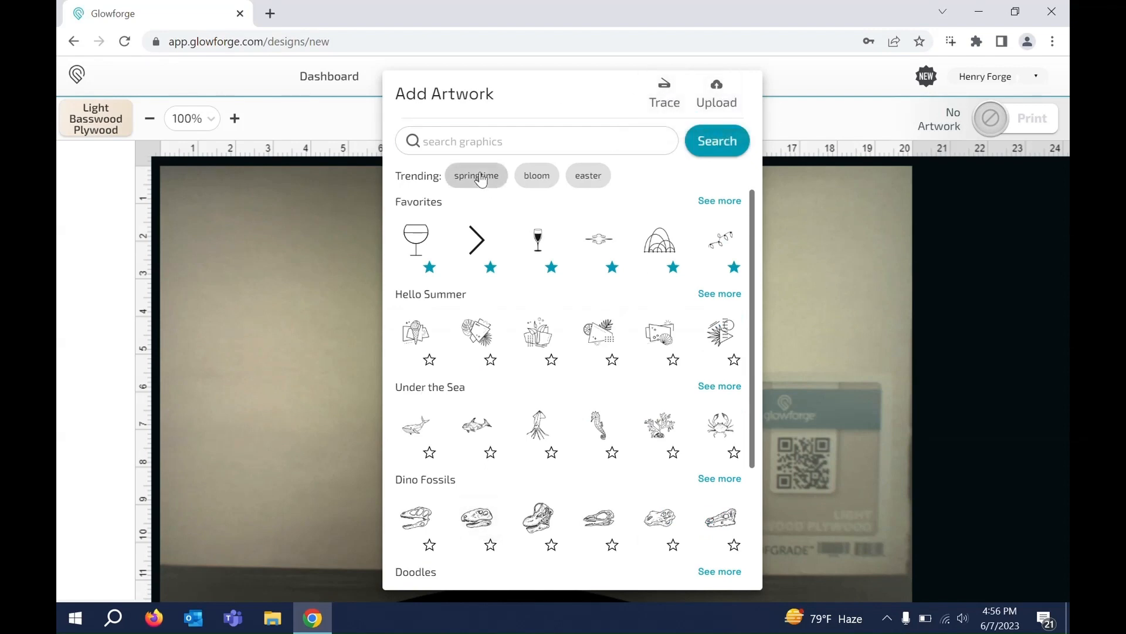
left_click(510, 142)
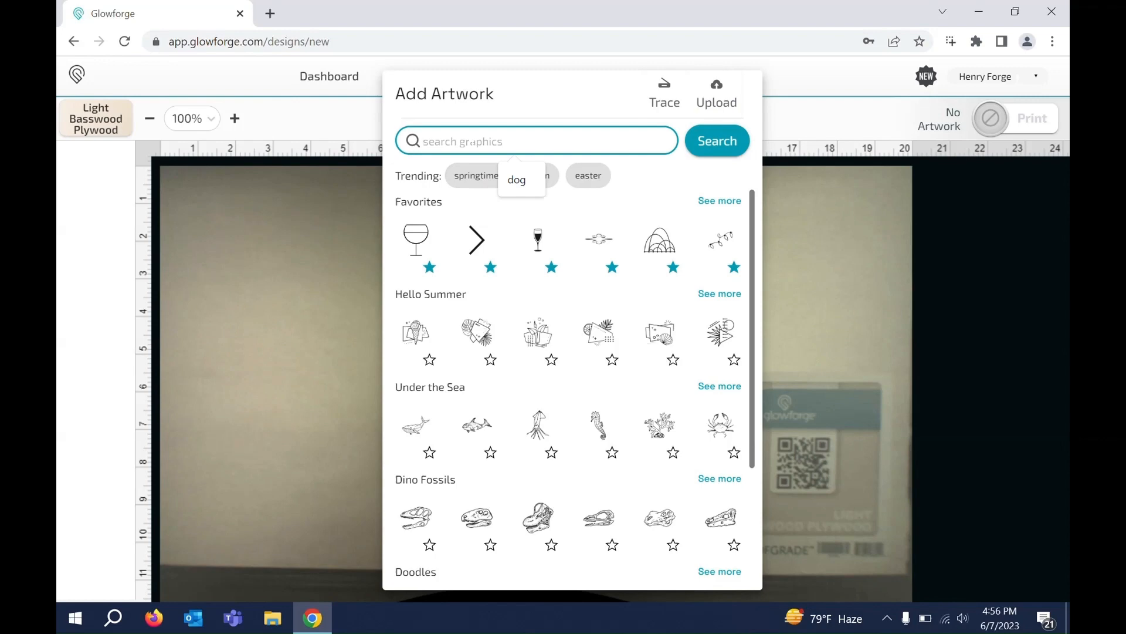
scroll(530, 330, "down", 3)
scroll(531, 329, "up", 3)
left_click(519, 180)
left_click(534, 179)
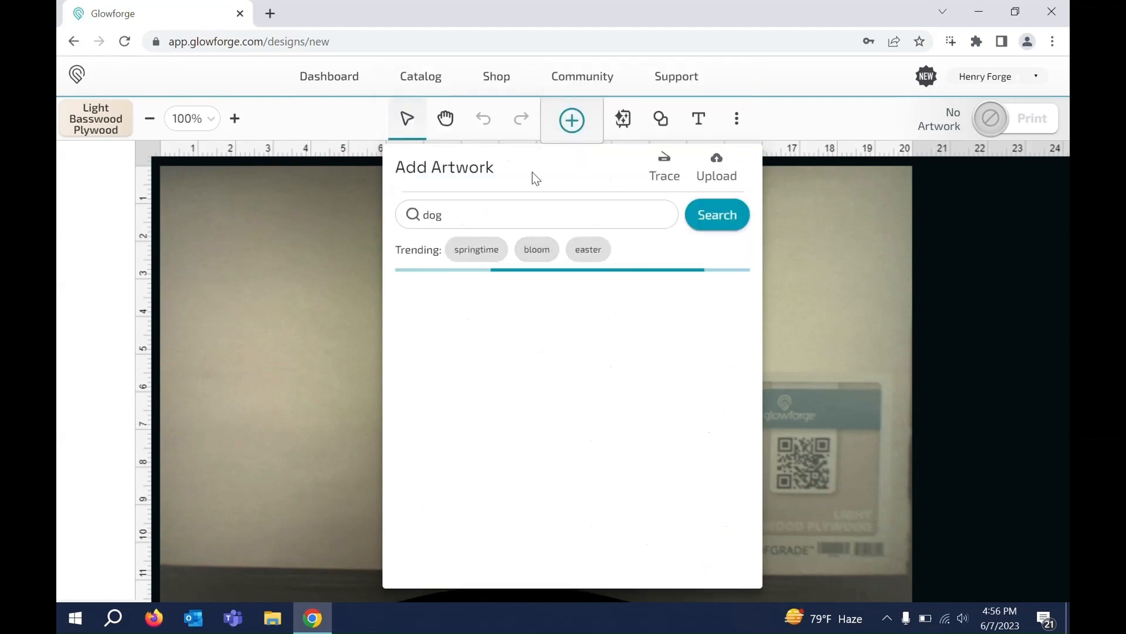
left_click(424, 302)
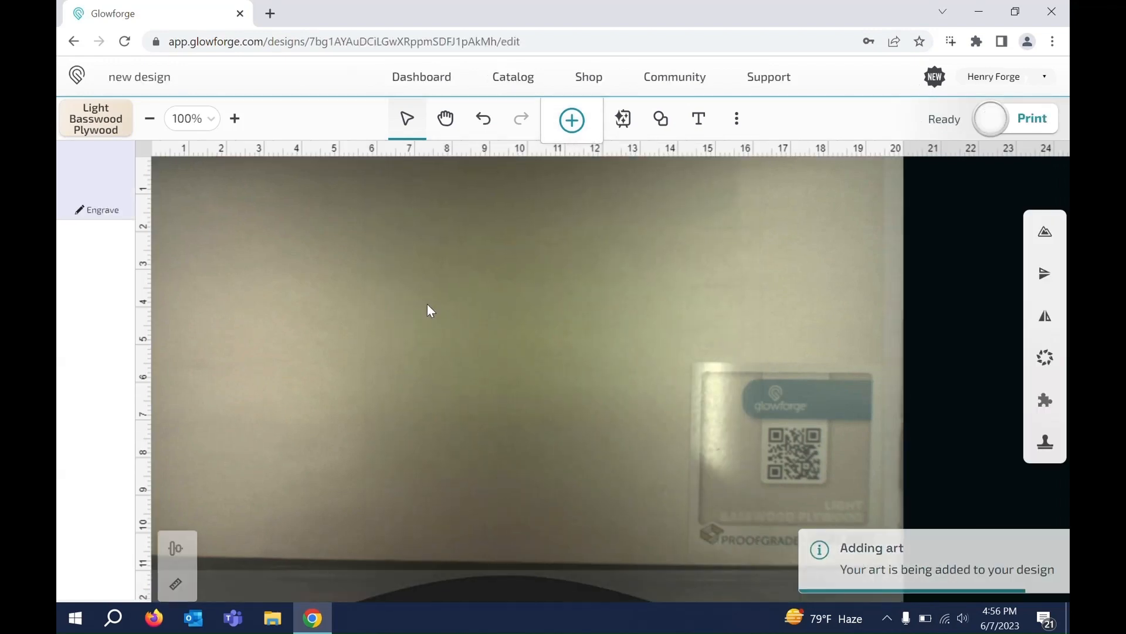
left_click_drag(605, 366, 211, 200)
- Upload the image vintage-purdue-pete-logo-B0F7468C66-seeklogo.com from Downloads and place it directly to the right of the dog head
left_click(572, 120)
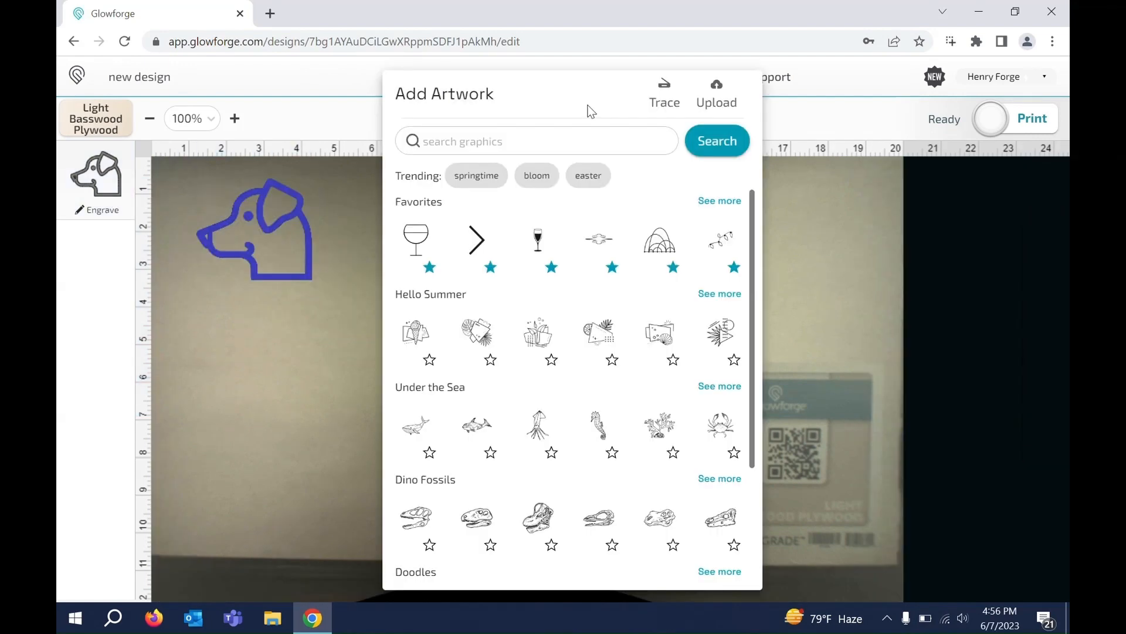
left_click(722, 95)
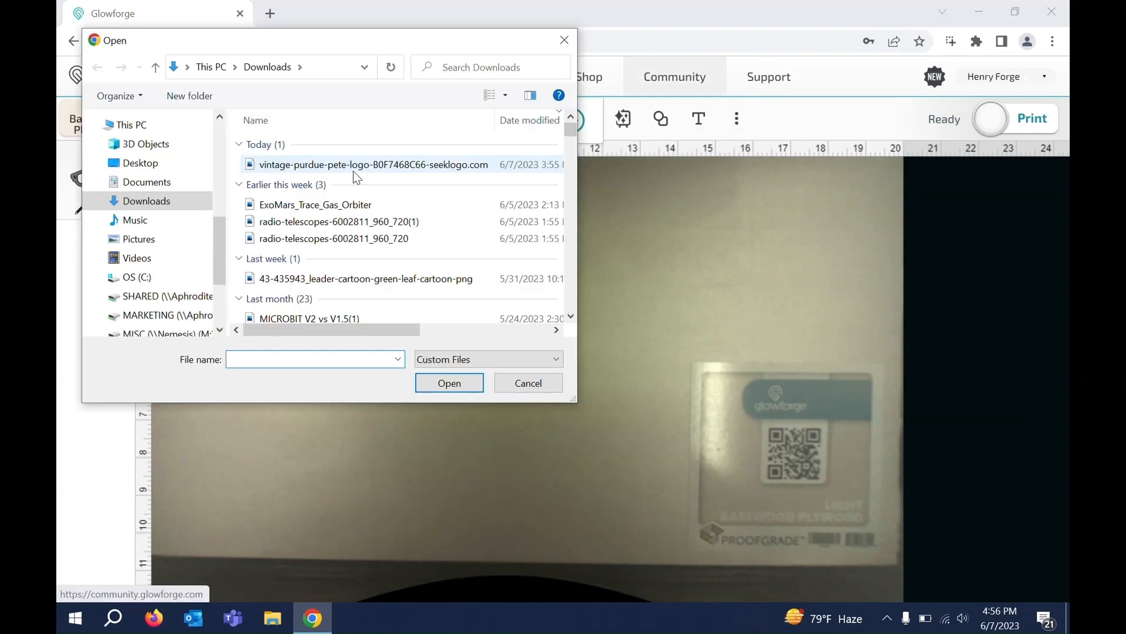
double_click(290, 166)
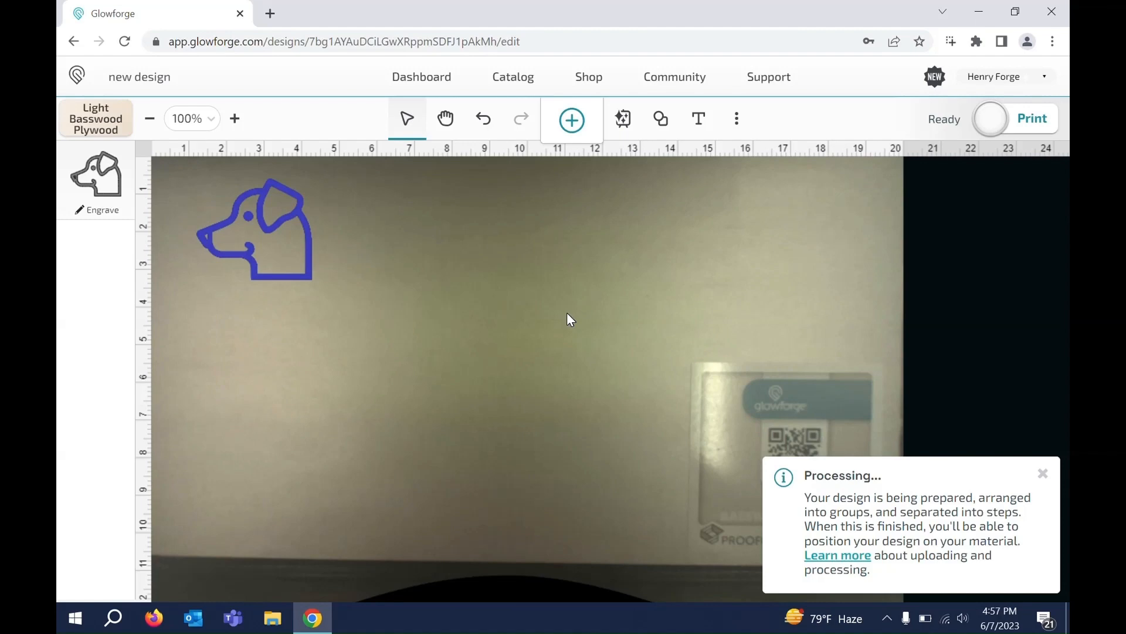
left_click_drag(246, 228, 377, 224)
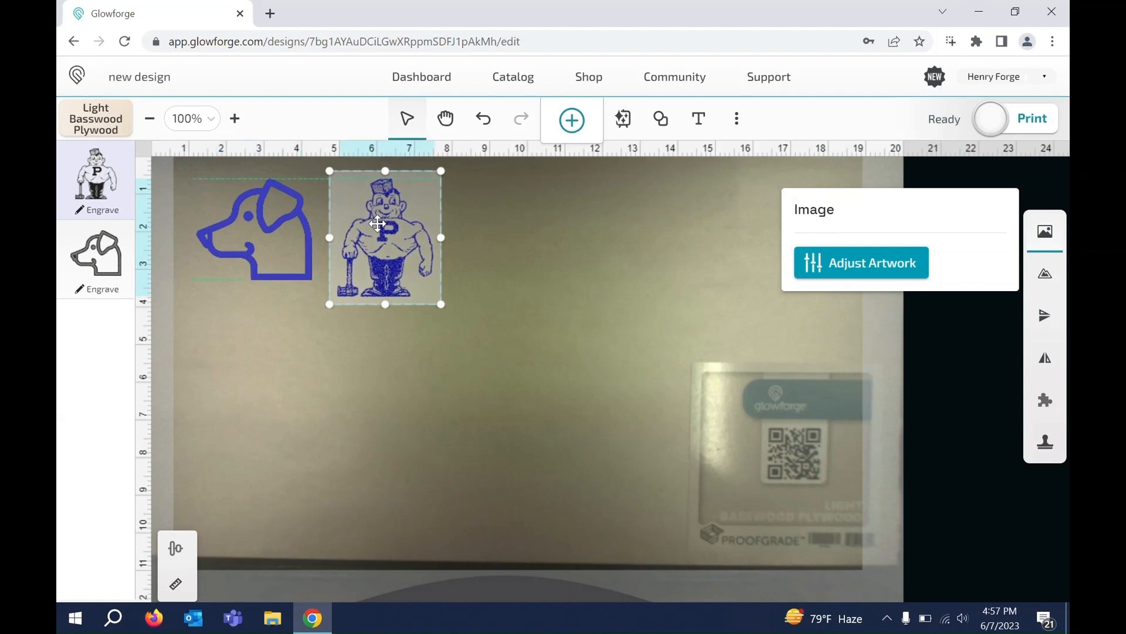
left_click(529, 234)
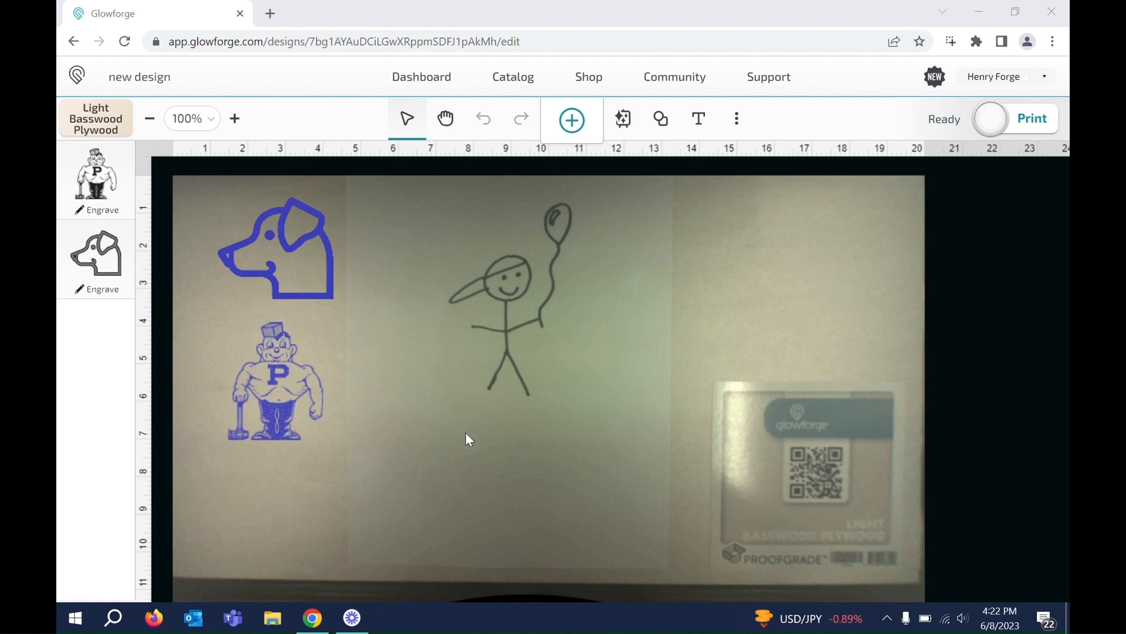
- Trace the stick figure holding a balloon on the bed, add it as artwork, and move it just below and right of the mascot
left_click(572, 120)
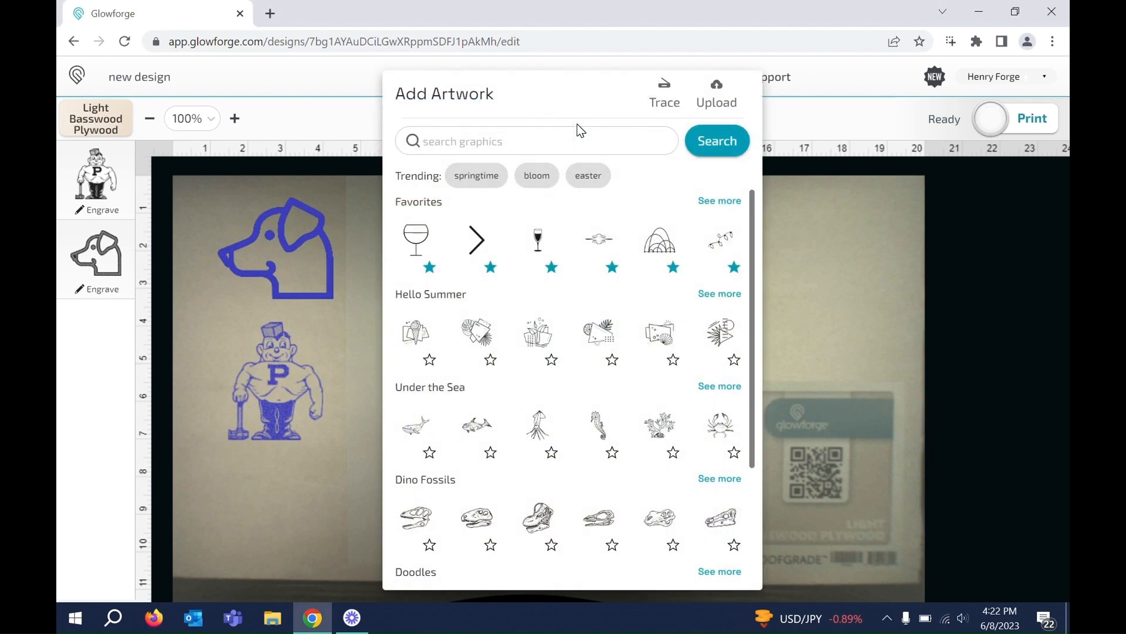
left_click(665, 98)
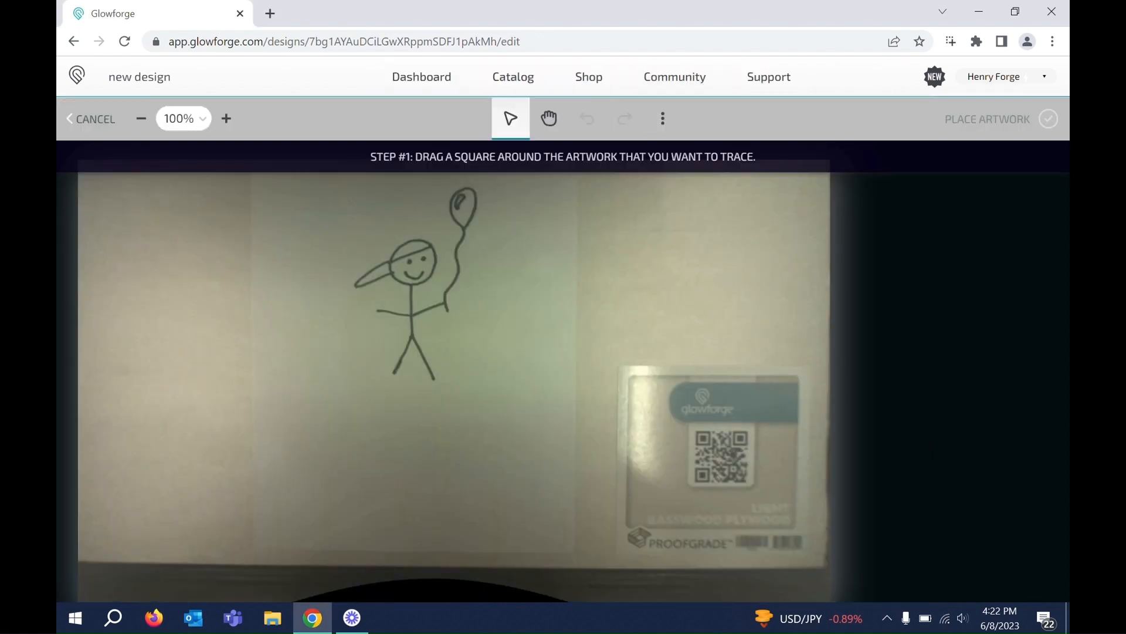
mouse_move(330, 416)
left_mouse_down()
mouse_move(481, 297)
mouse_move(506, 176)
left_mouse_up()
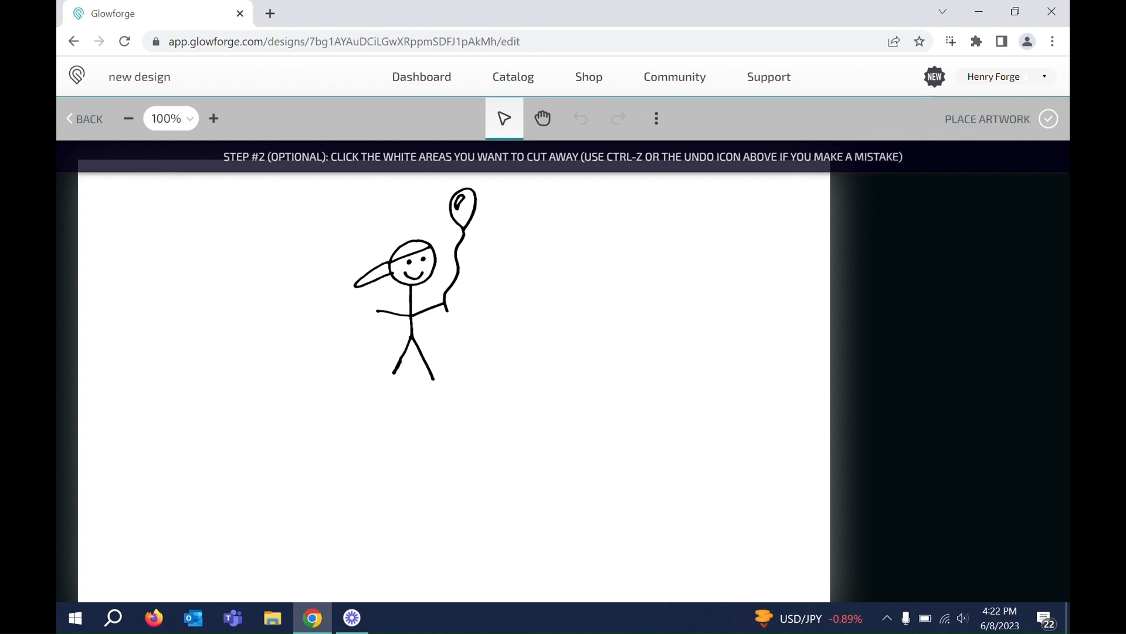
left_click(994, 123)
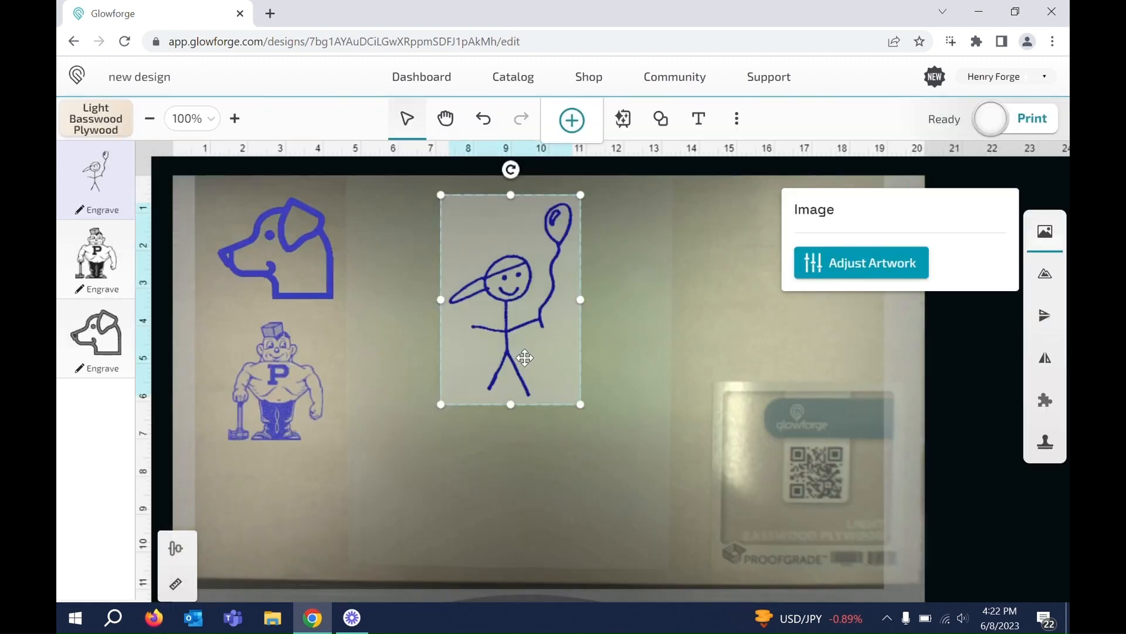
left_click_drag(524, 278, 404, 452)
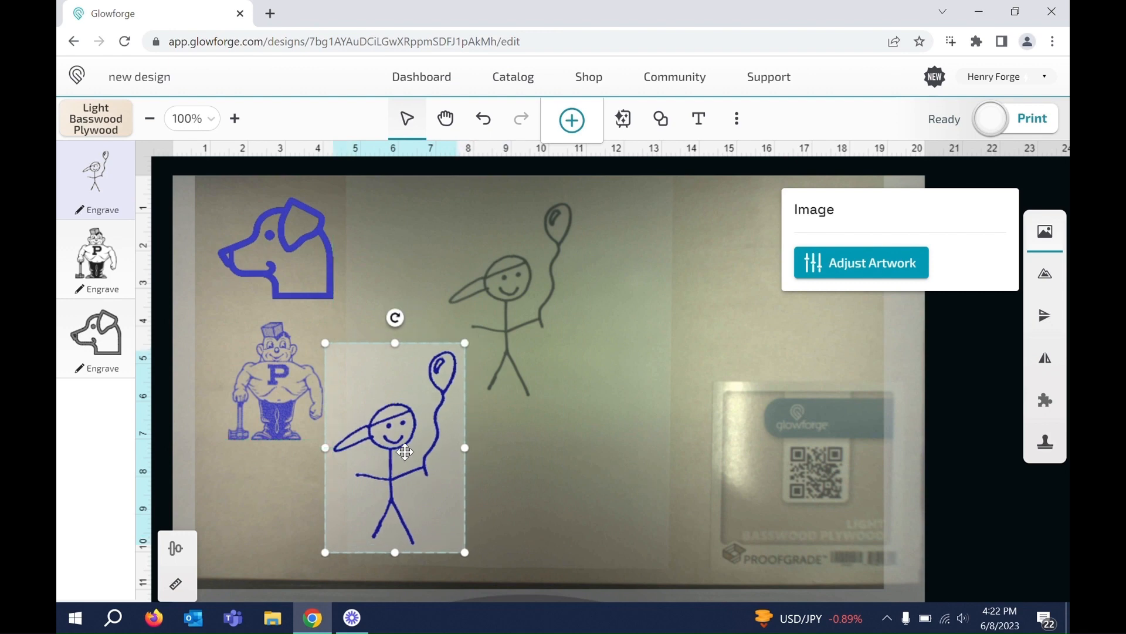
left_click(83, 232)
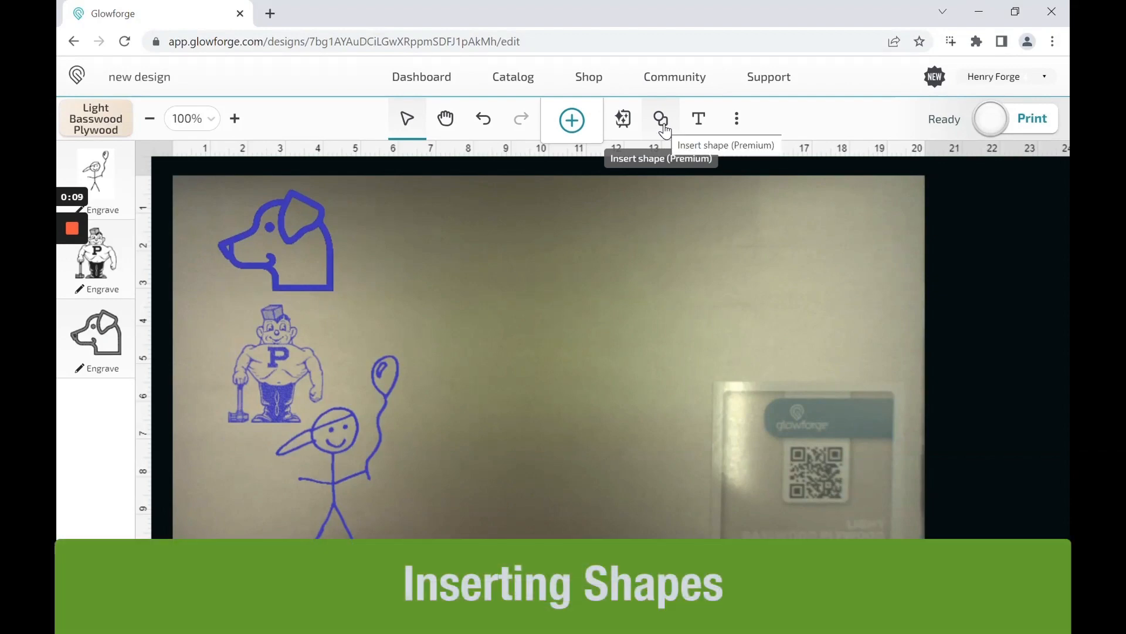
left_click(664, 123)
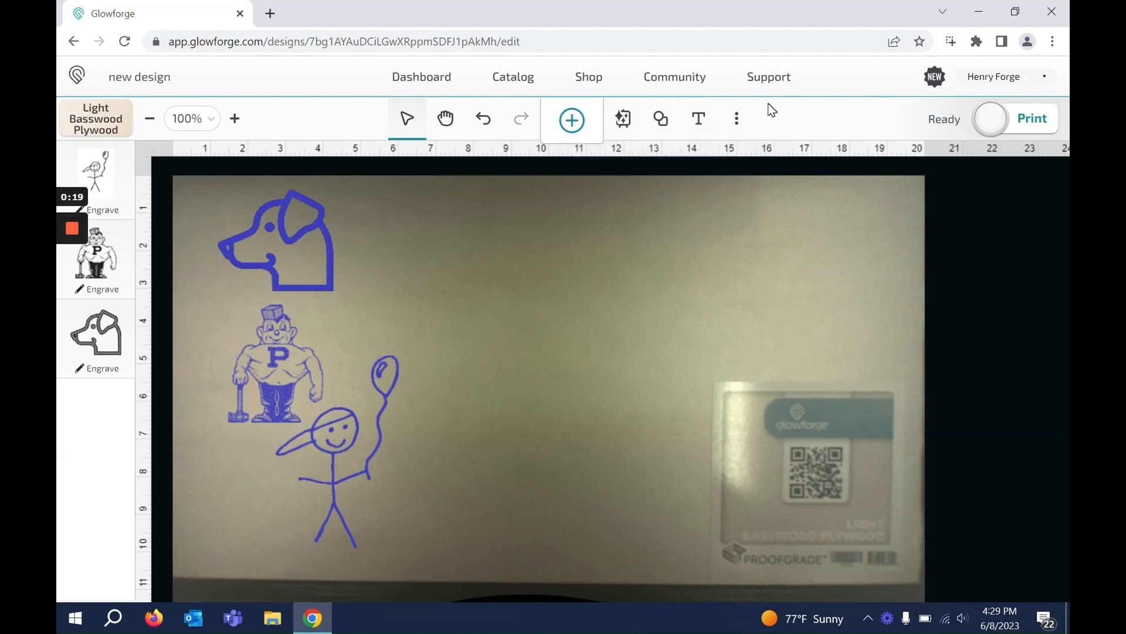
left_click(584, 117)
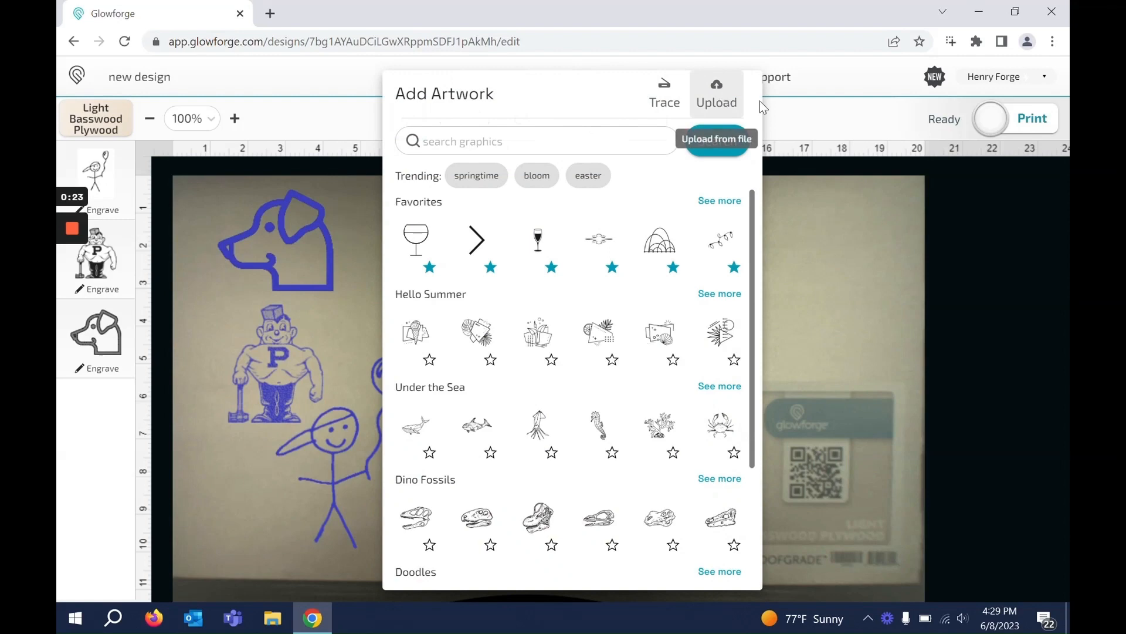
left_click(807, 125)
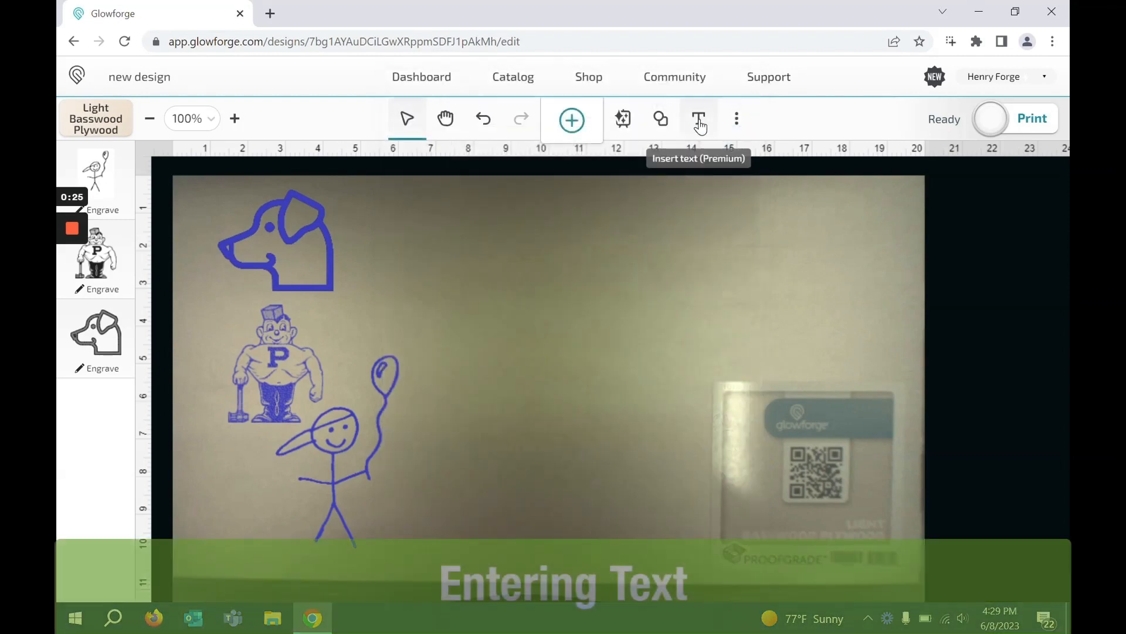
- Insert the text "STEM Education Works" and place it directly to the right of the dog head
left_click(699, 120)
left_click(817, 122)
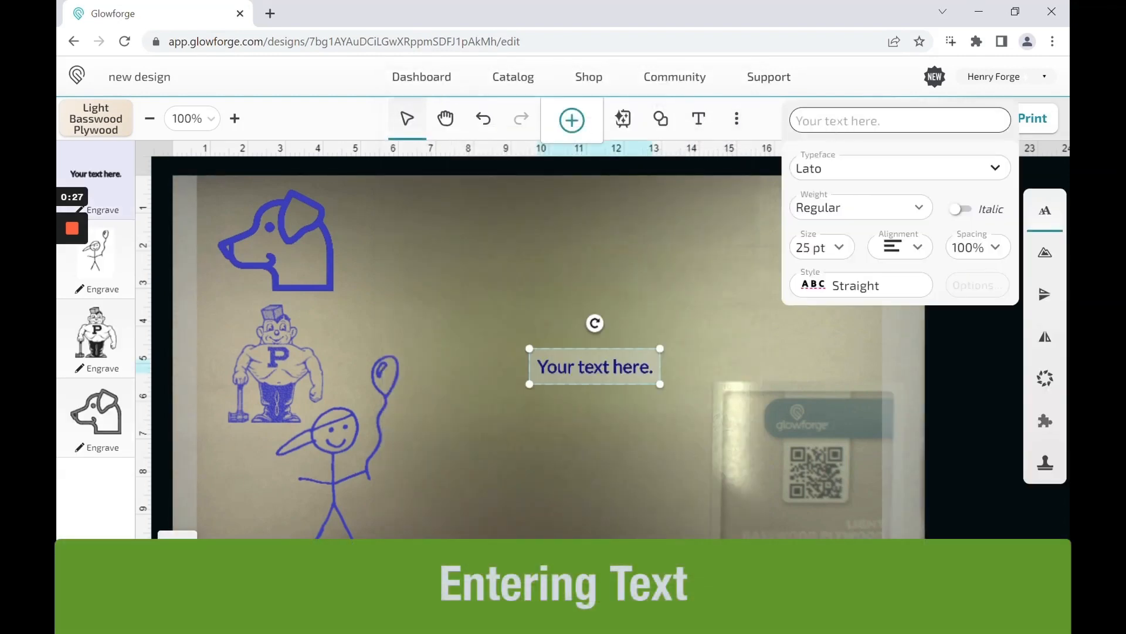
type("STEM ")
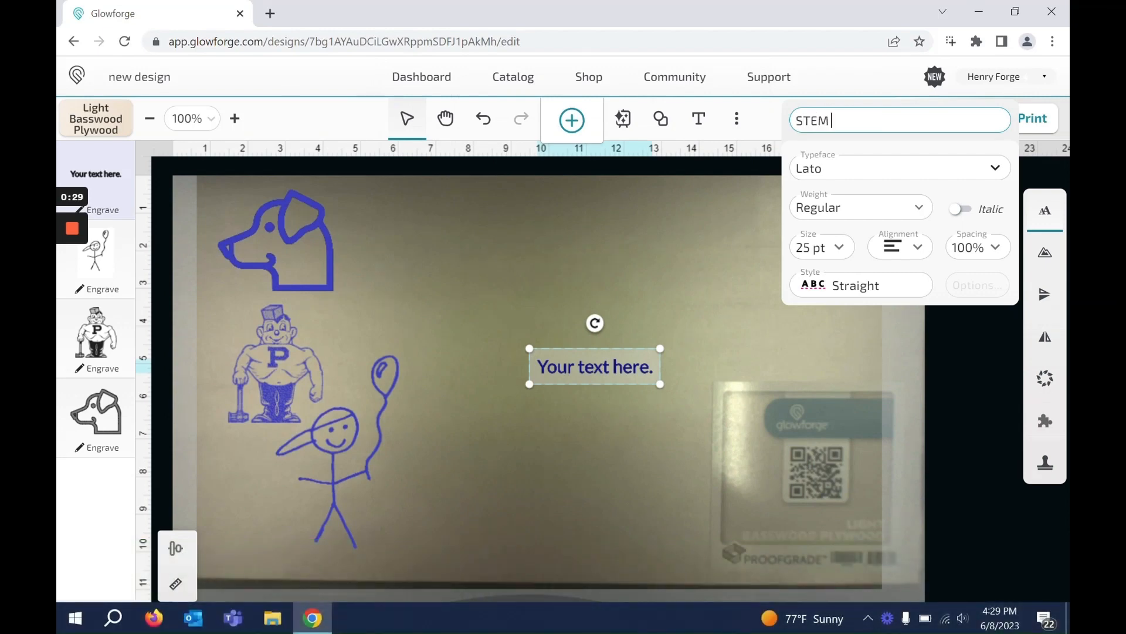
type("Education Works")
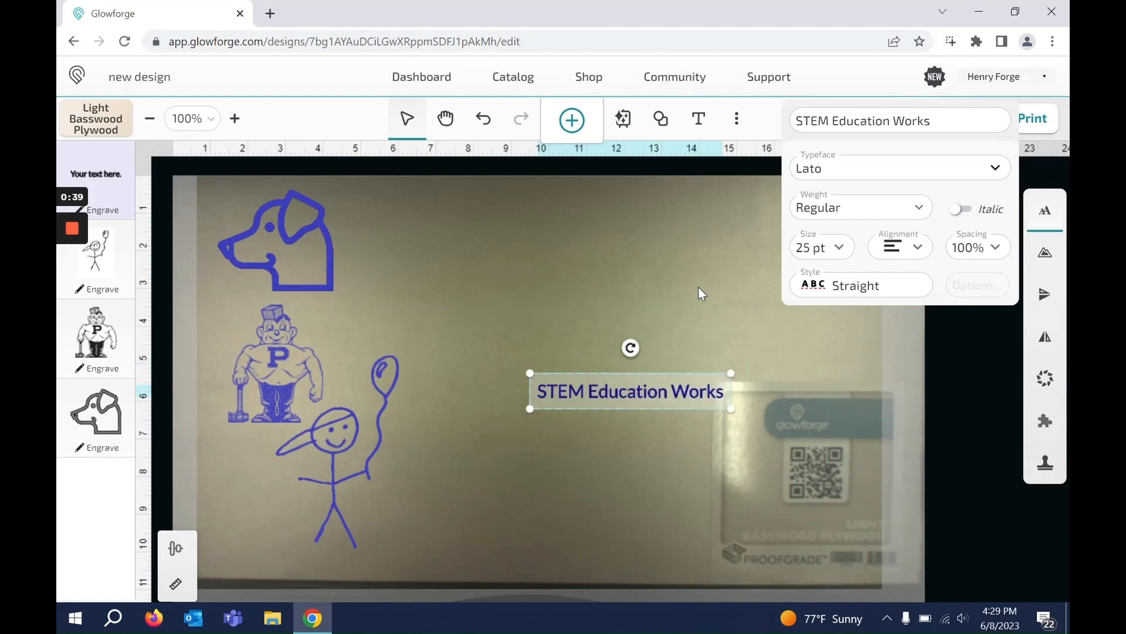
left_click_drag(626, 382, 445, 260)
left_click(638, 411)
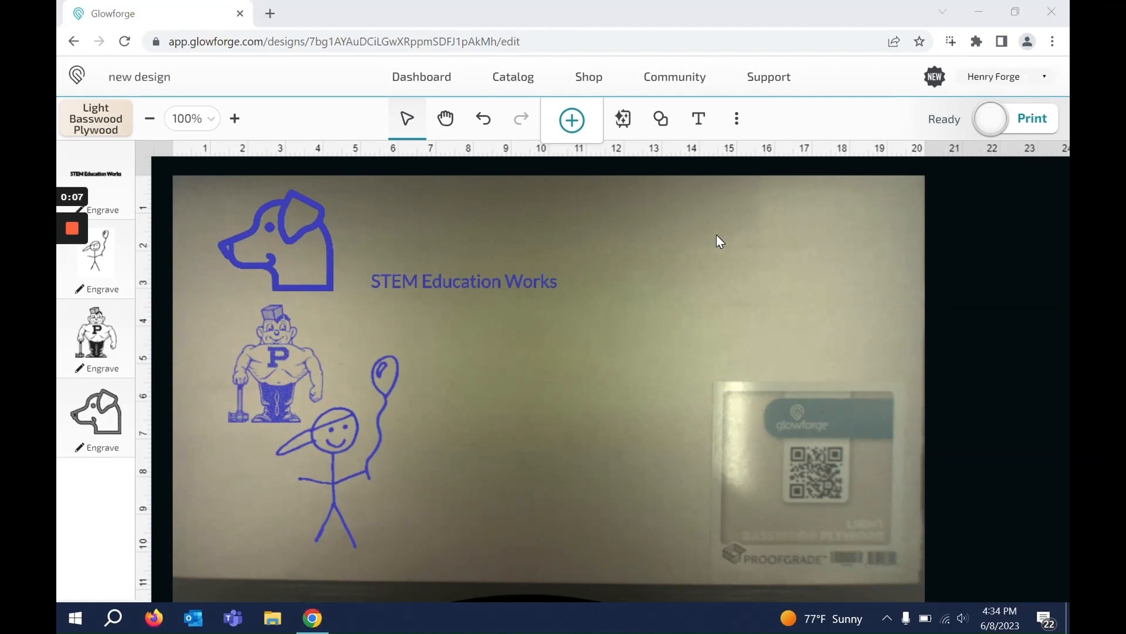
- Review the additional design options, including bed image refresh, focus, export, past prints, preferences, passthrough, air filter and units
left_click(737, 121)
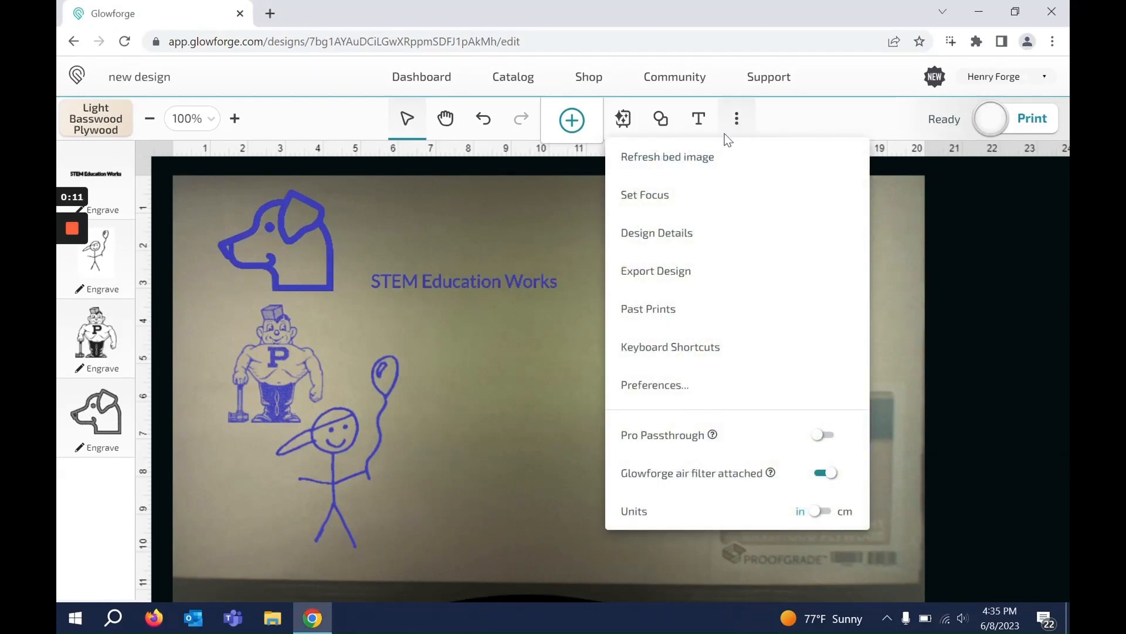
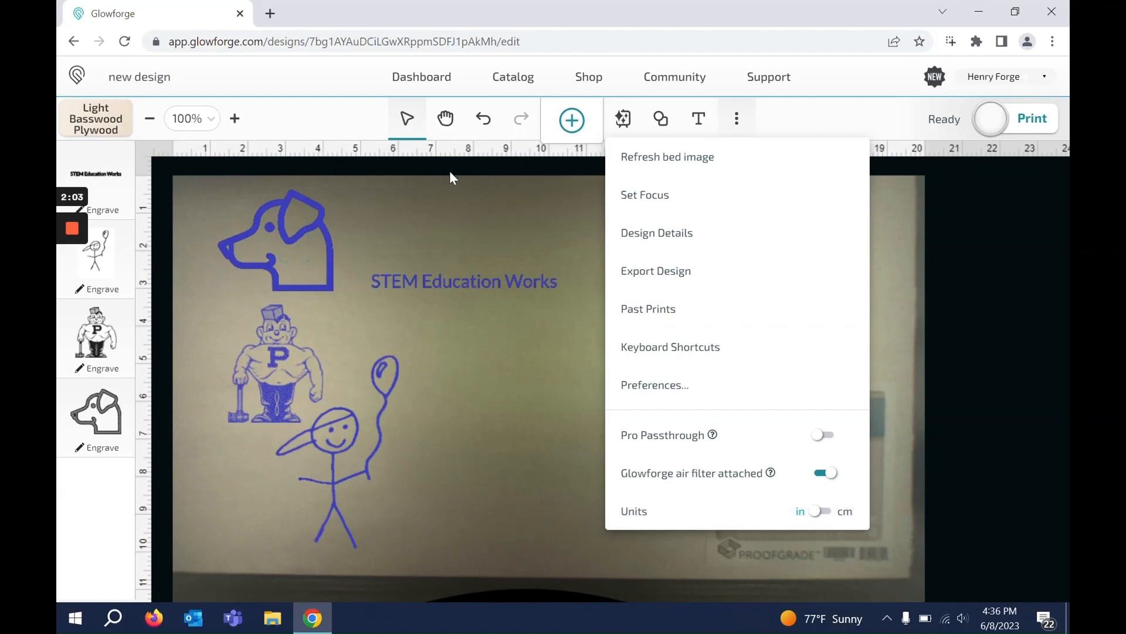
left_click(518, 199)
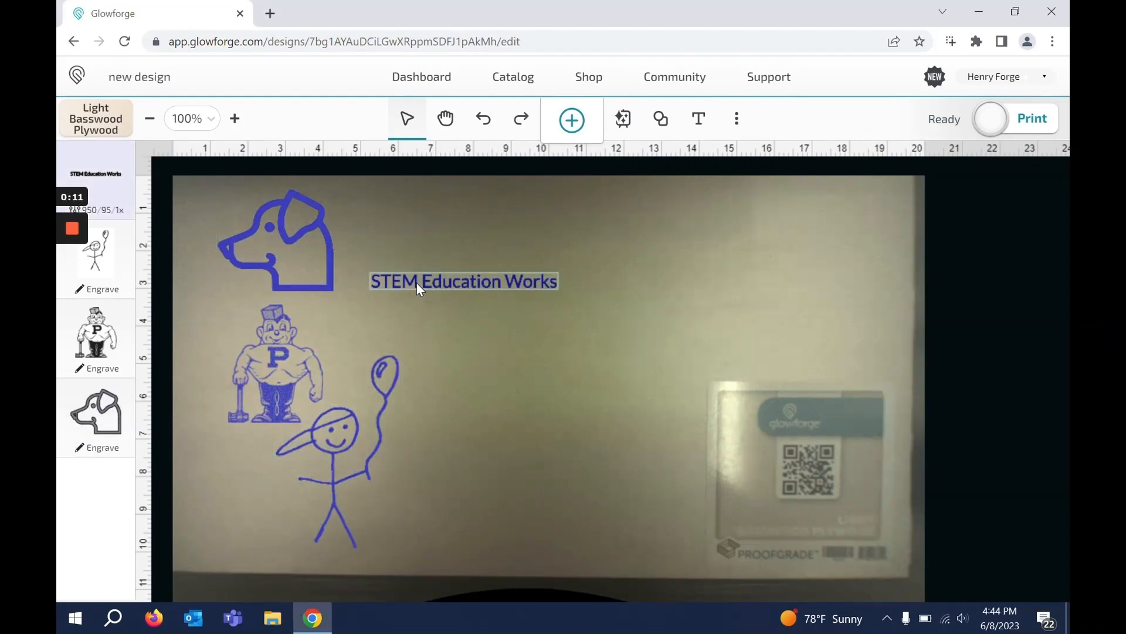
- Spread out the artwork: text toward the right, dog head above the stick figure mid-bed, and the mascot slightly right of its previous place
left_click_drag(416, 283, 654, 335)
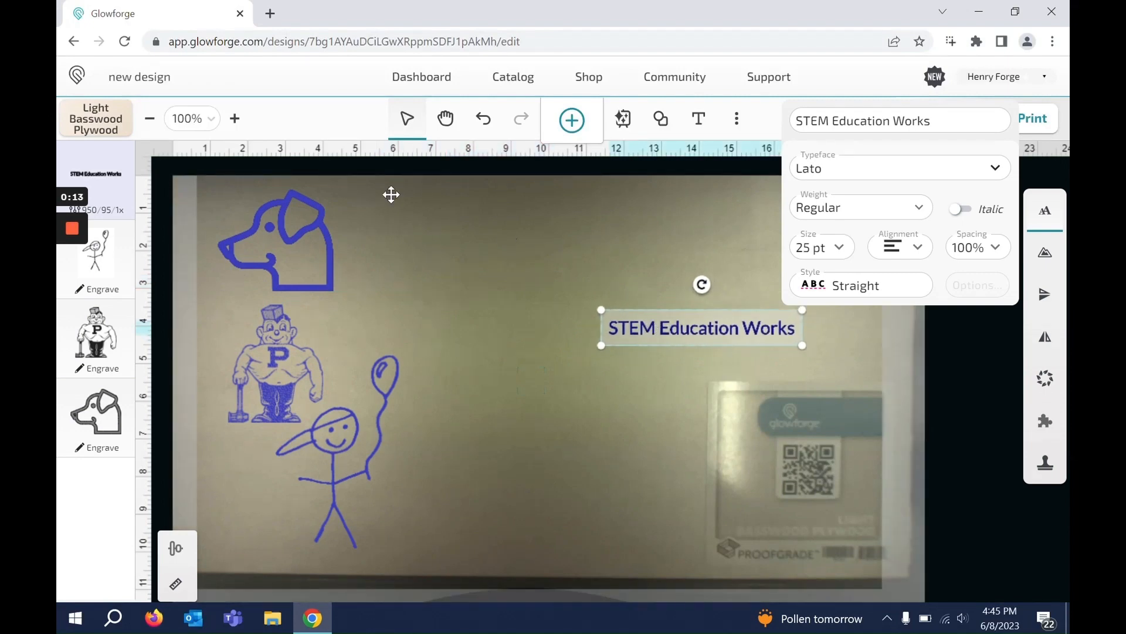
left_click_drag(287, 237, 530, 284)
left_click_drag(347, 417, 527, 431)
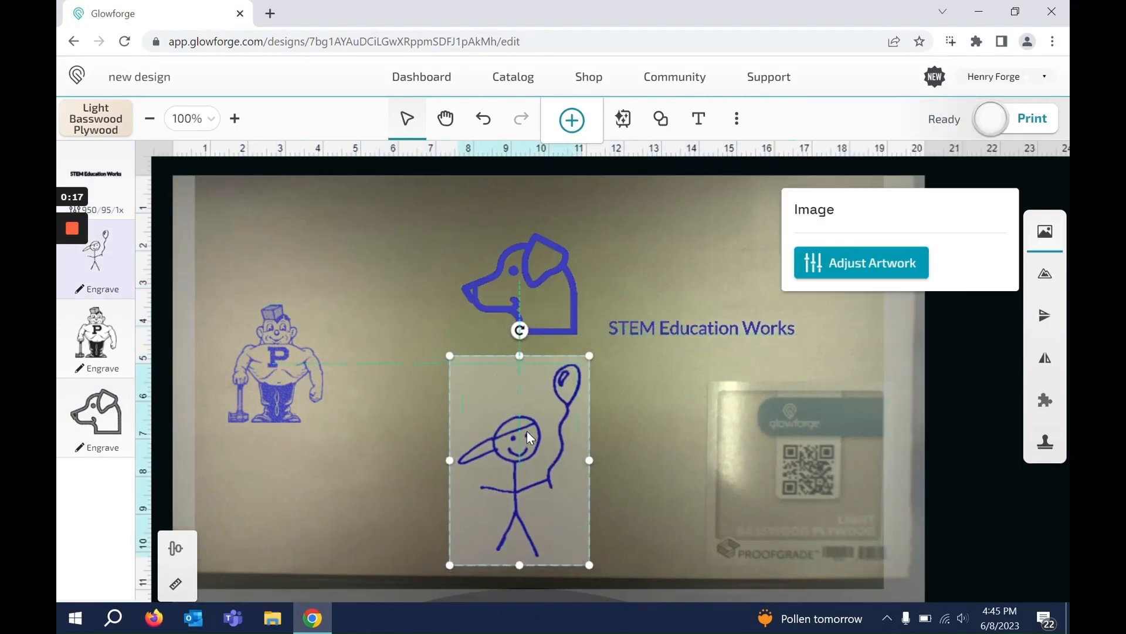
left_click_drag(267, 369, 314, 368)
left_click(624, 495)
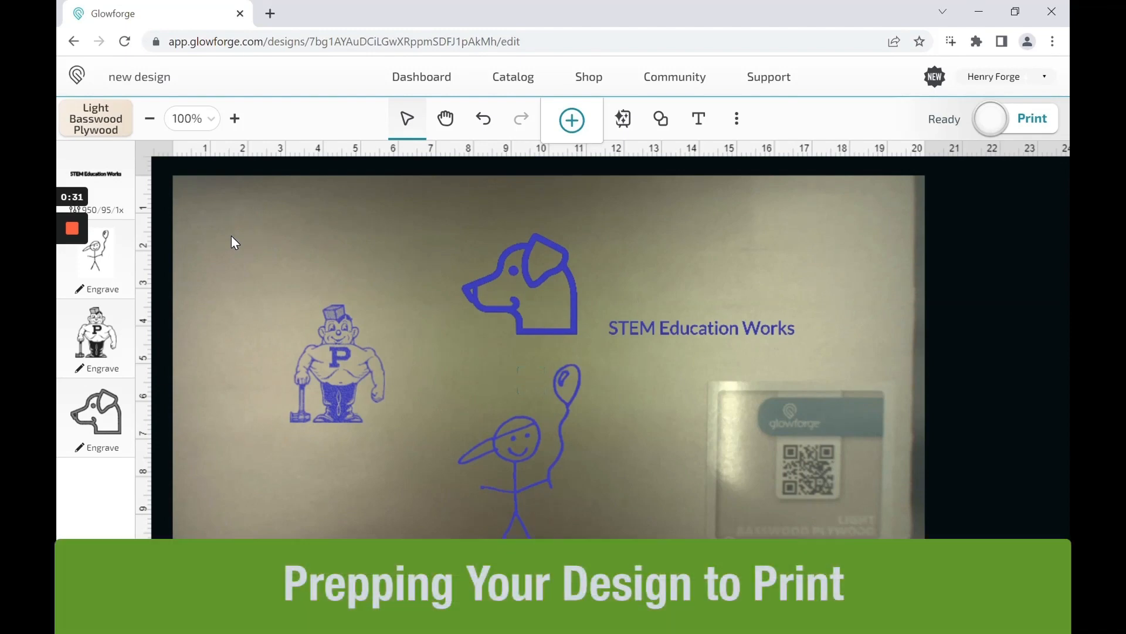
- Examine the operation and quality presets of each artwork layer: the text, stick figure, mascot and dog head
left_click(104, 252)
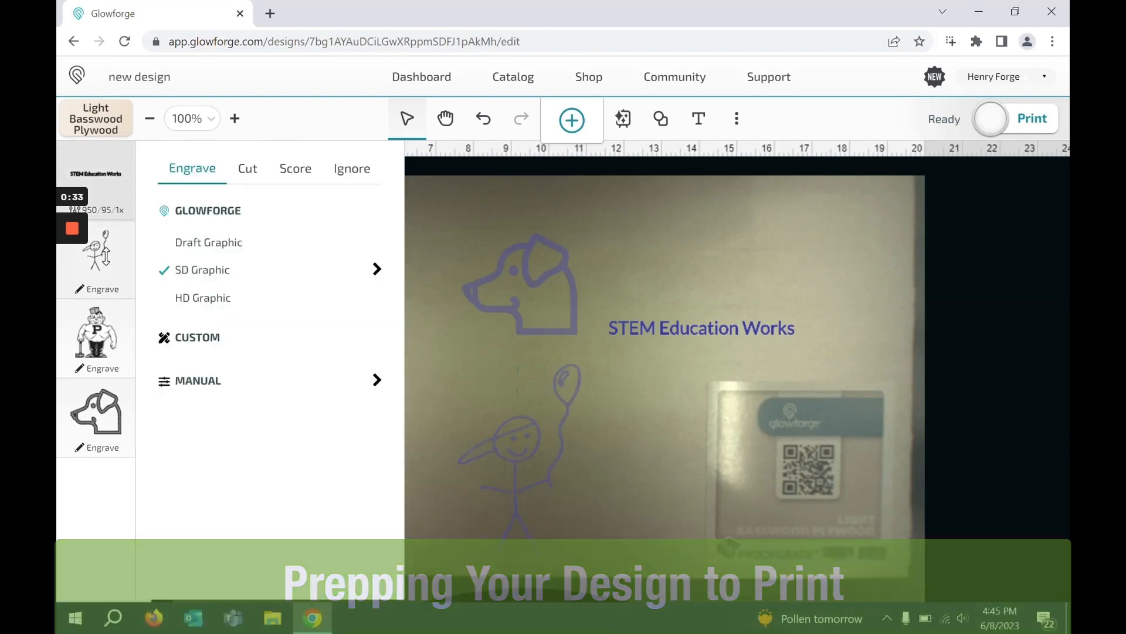
left_click(97, 334)
left_click(96, 413)
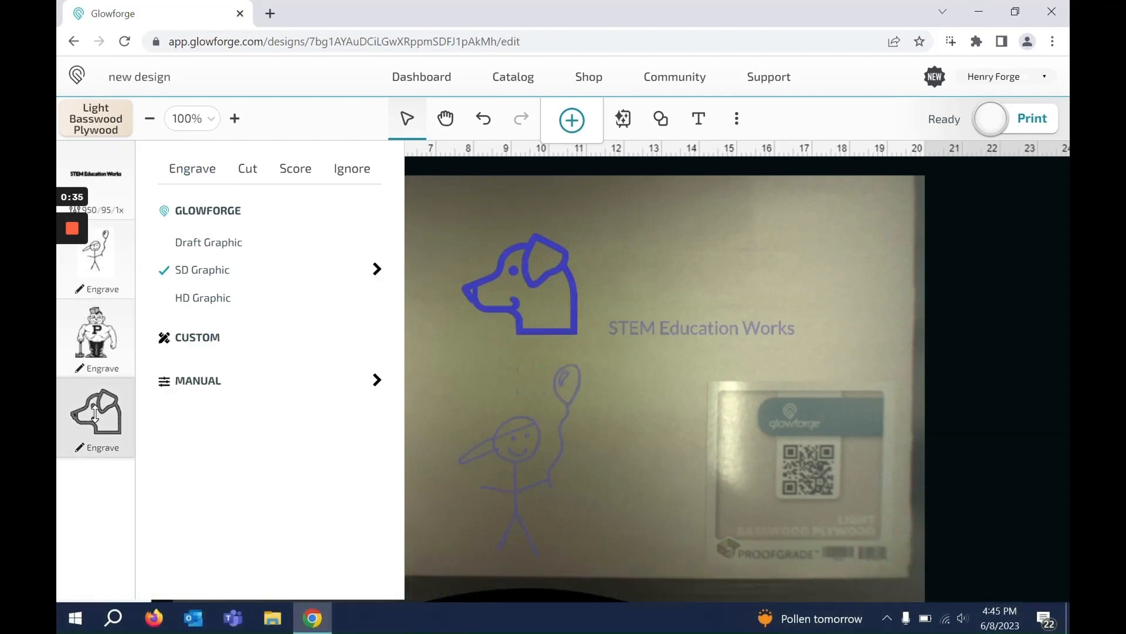
left_click(100, 346)
left_click(106, 269)
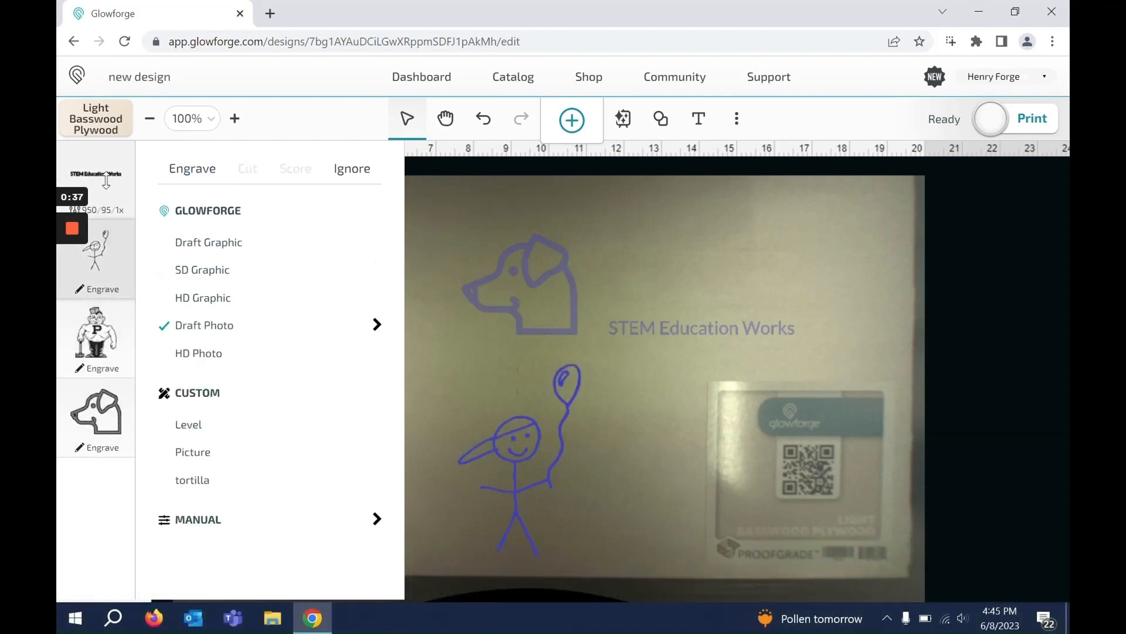
left_click(106, 179)
left_click(108, 264)
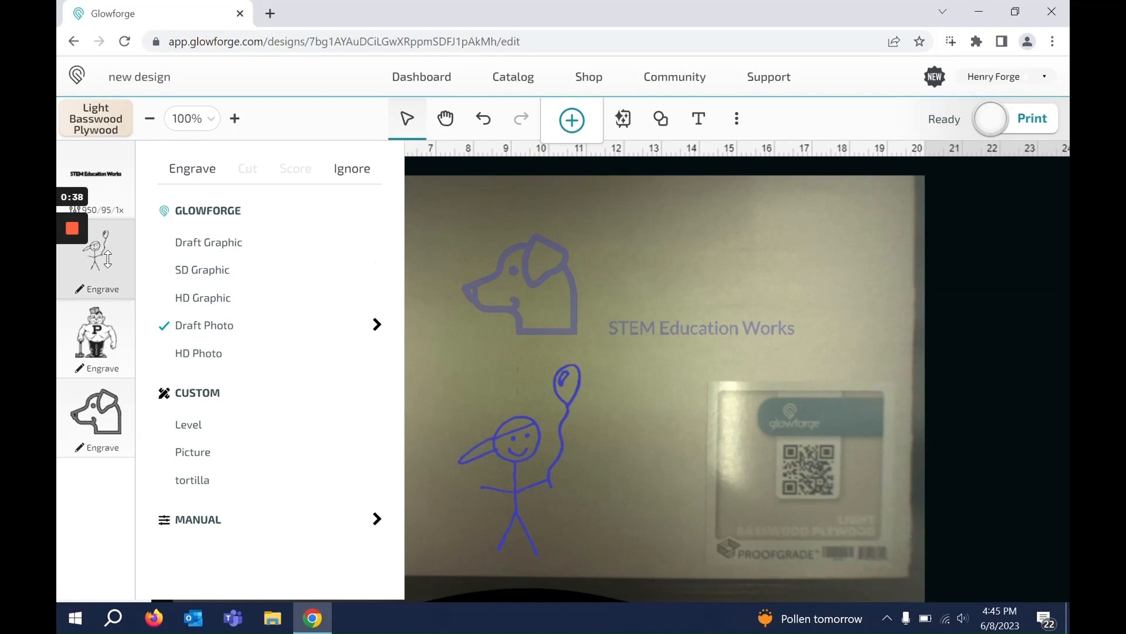
left_click(107, 175)
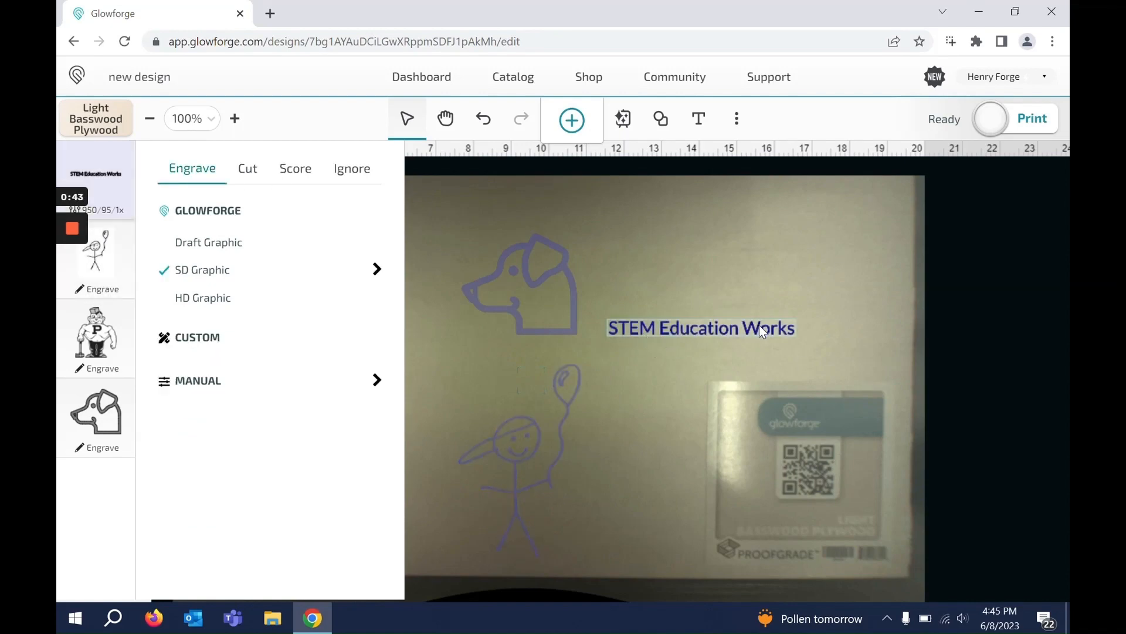
left_click(543, 286)
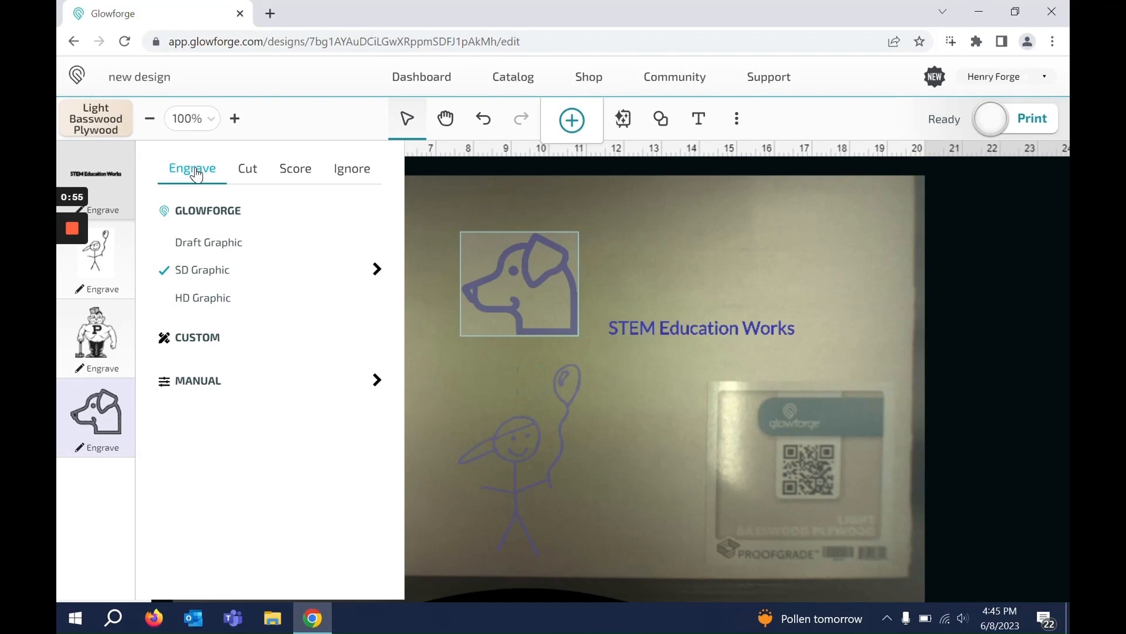
- Try the Cut, Score and Ignore operations on the text layer, then return it to Engrave with SD Graphic
left_click(247, 171)
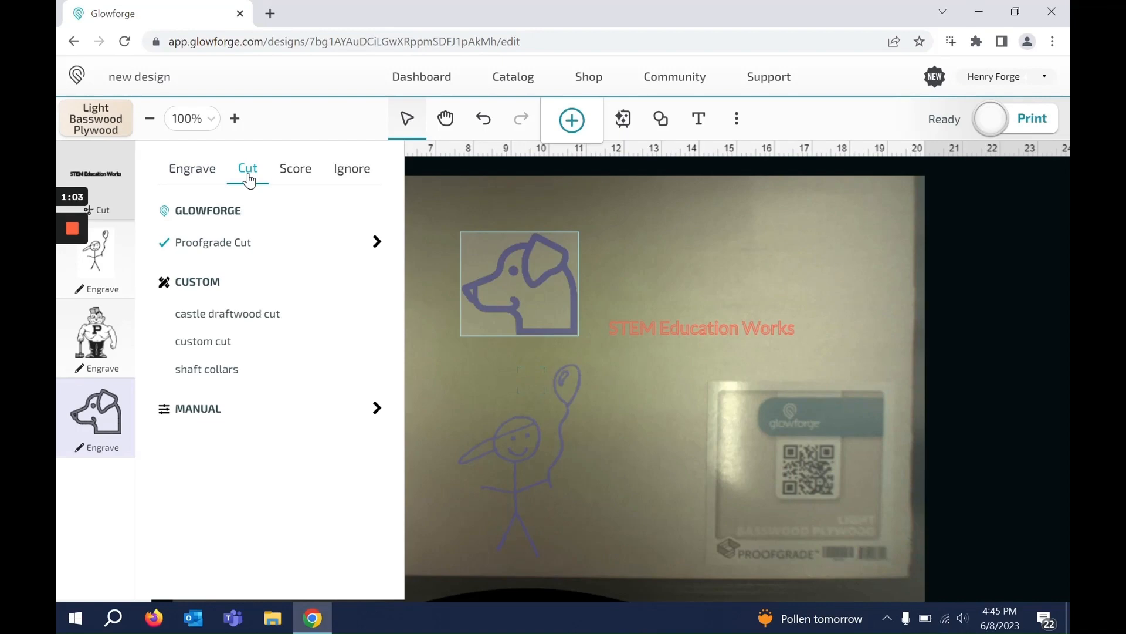
left_click(288, 176)
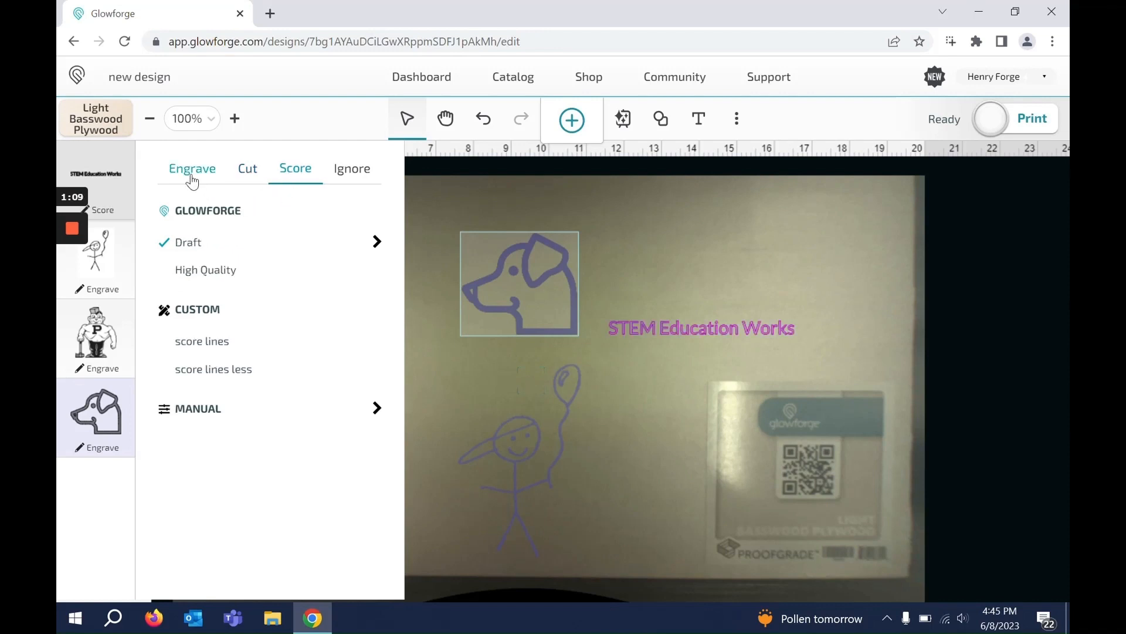
left_click(356, 178)
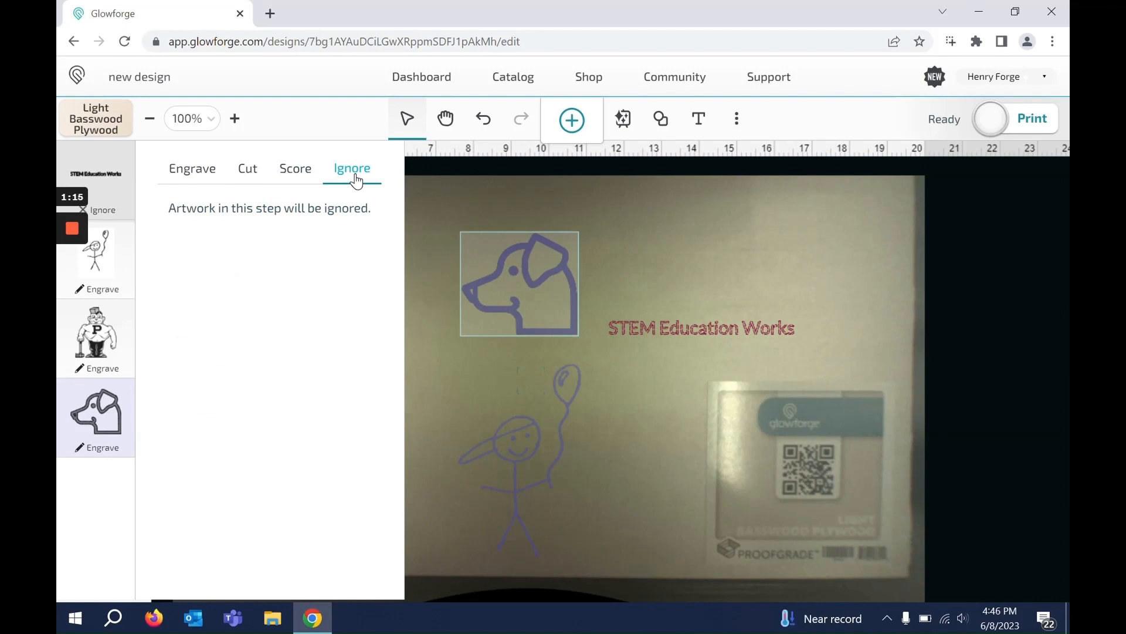
left_click(197, 175)
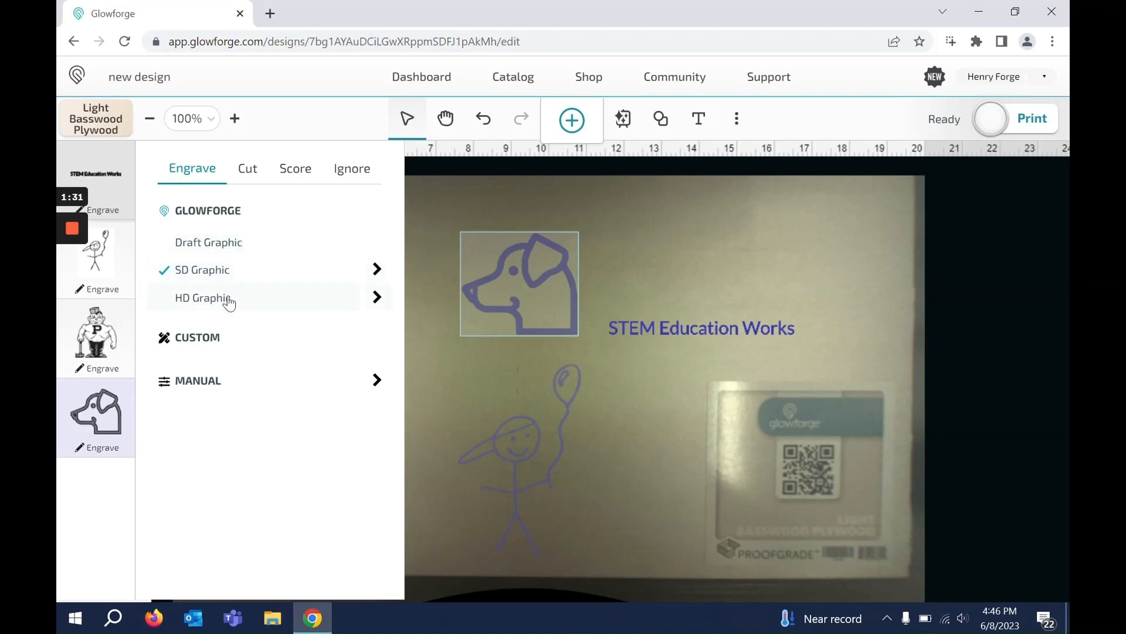
left_click(248, 170)
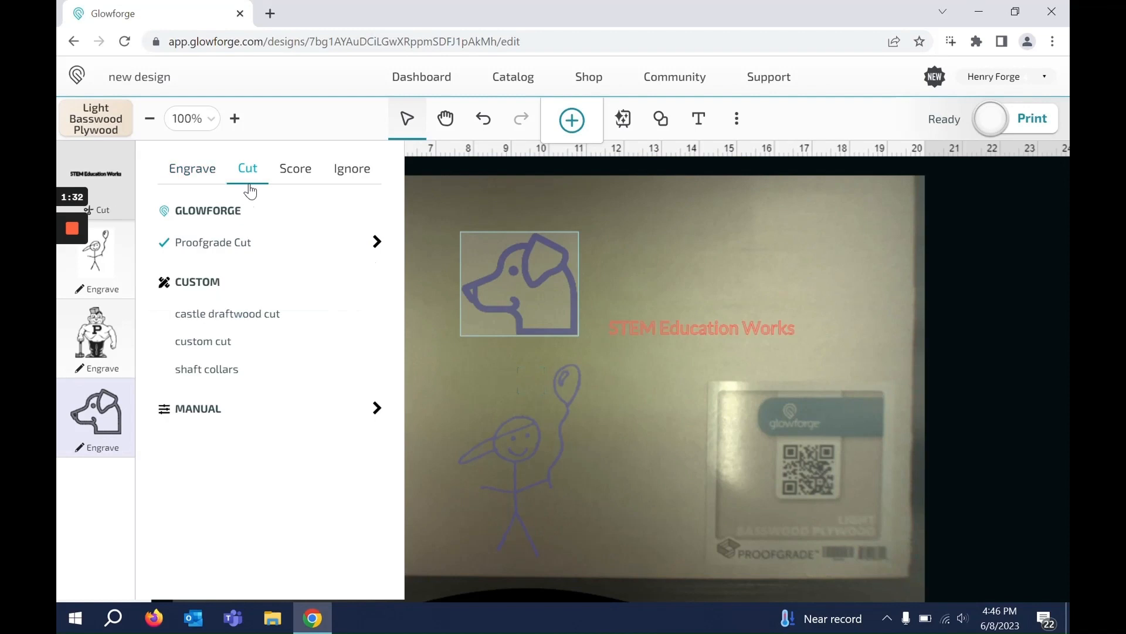
left_click(295, 170)
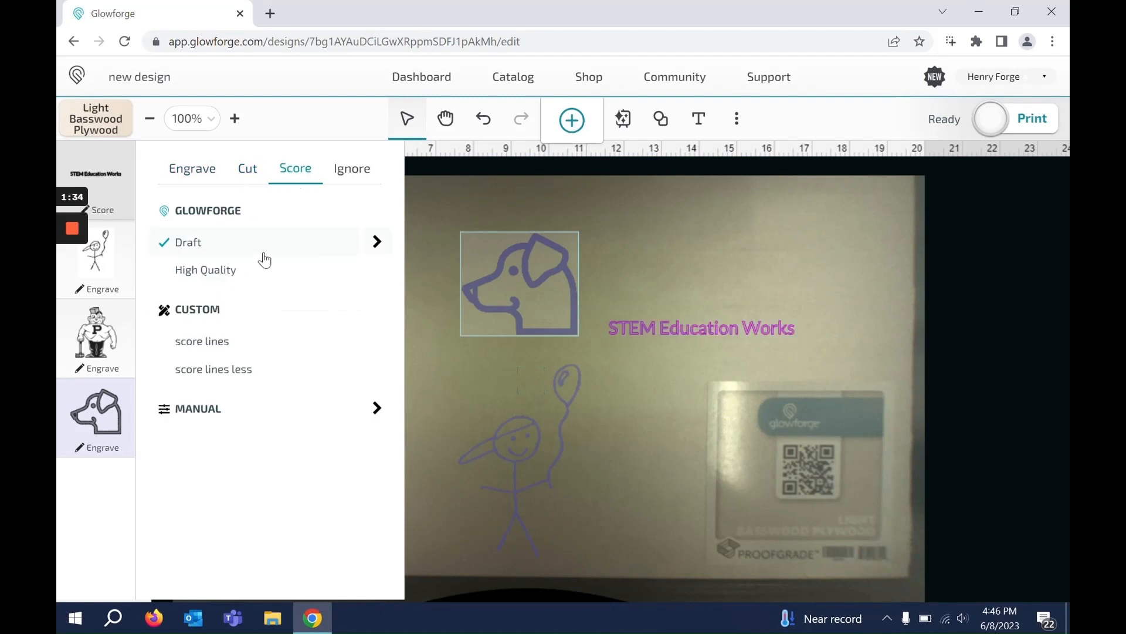
left_click(202, 172)
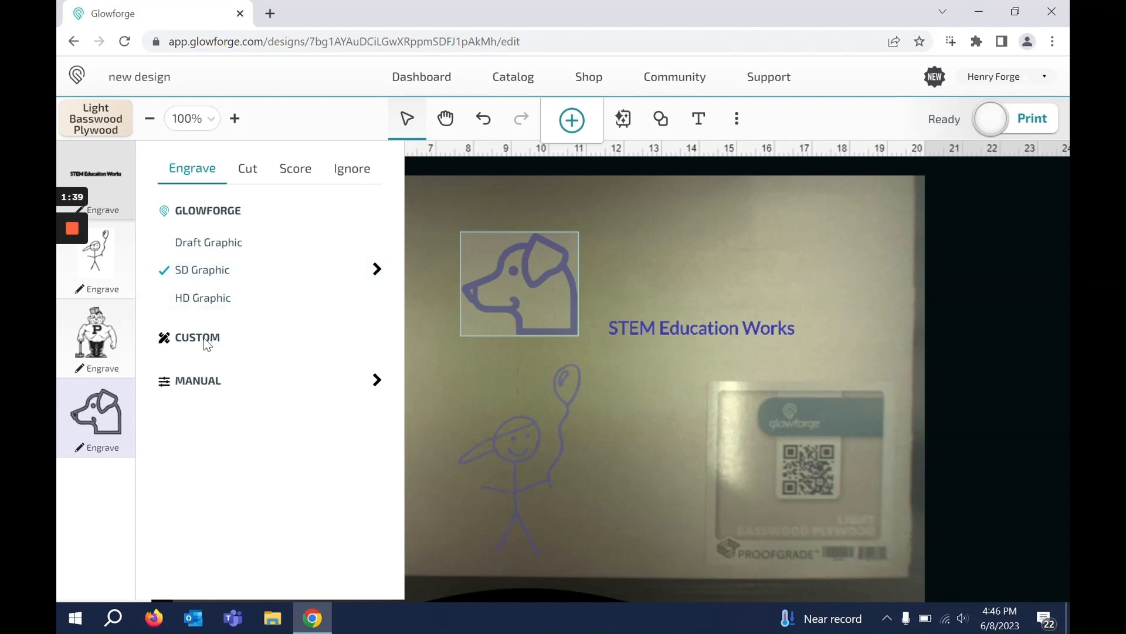
- Examine the manual engrave settings for the text layer: speed, precision power, lines per inch, number of passes and focus height
left_click(378, 382)
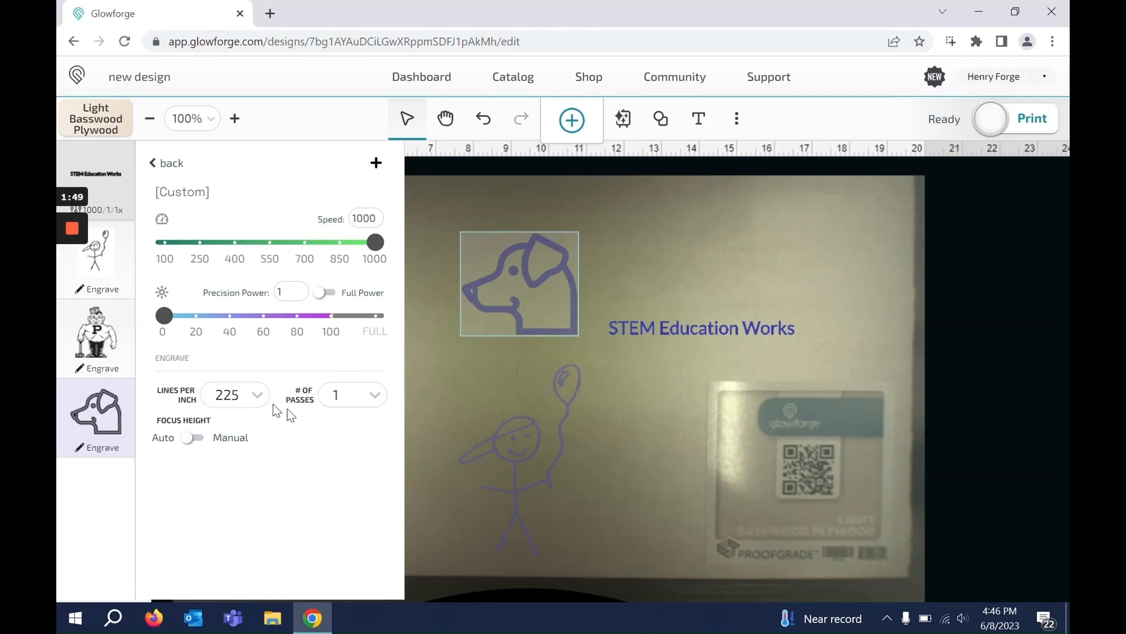
left_click(166, 163)
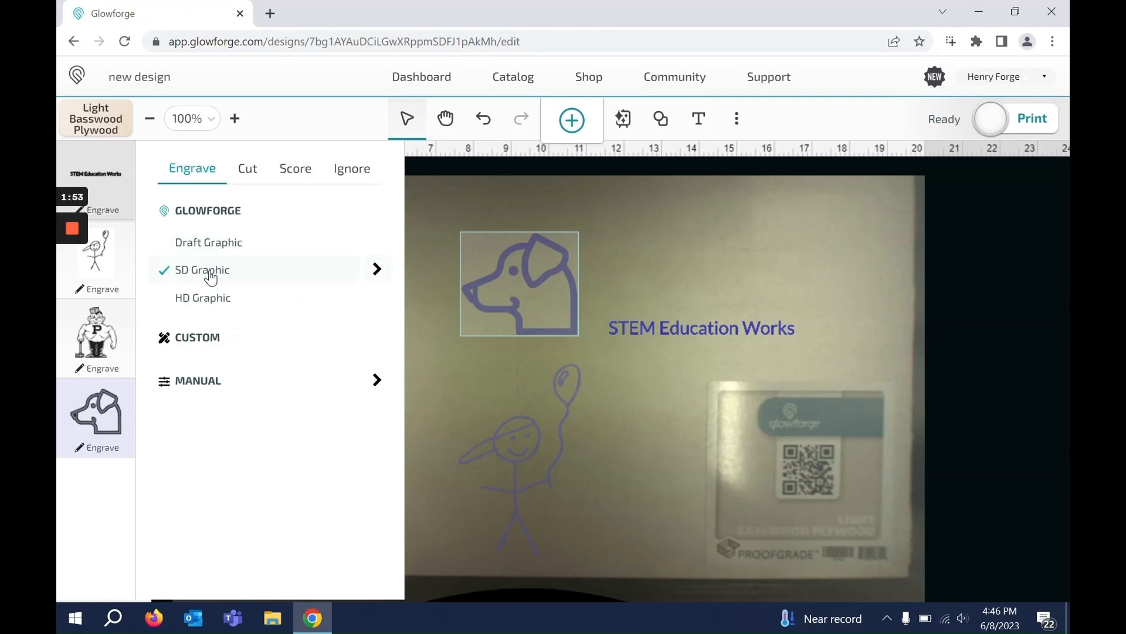
- Set the engrave quality of the stick figure and mascot layers to SD Graphic
left_click(118, 256)
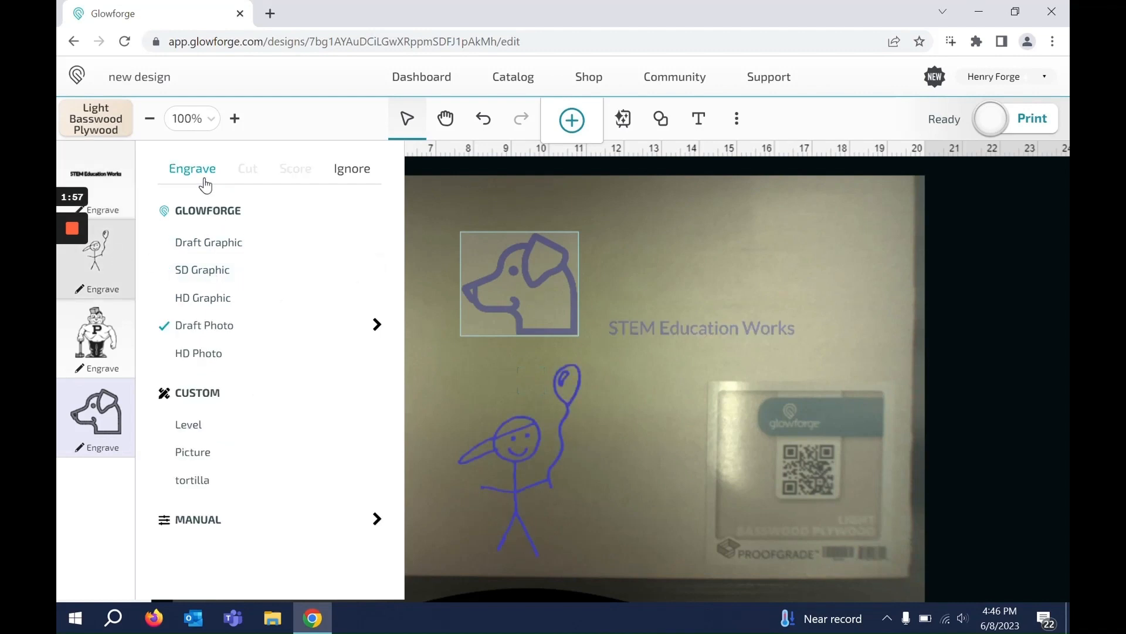
left_click(204, 181)
left_click(103, 264)
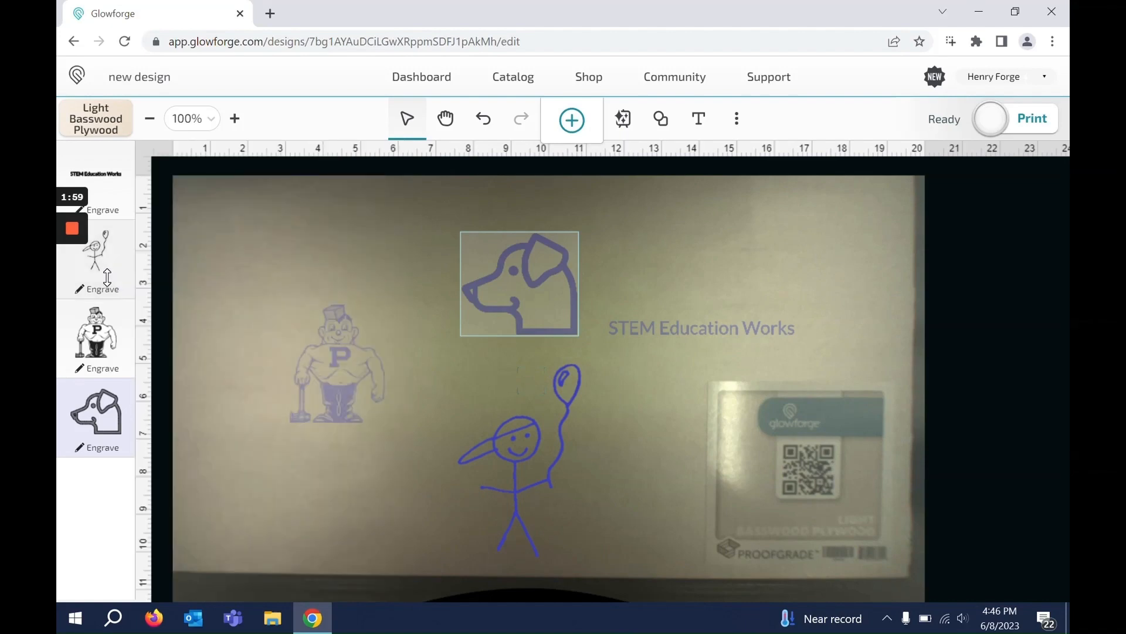
left_click(99, 254)
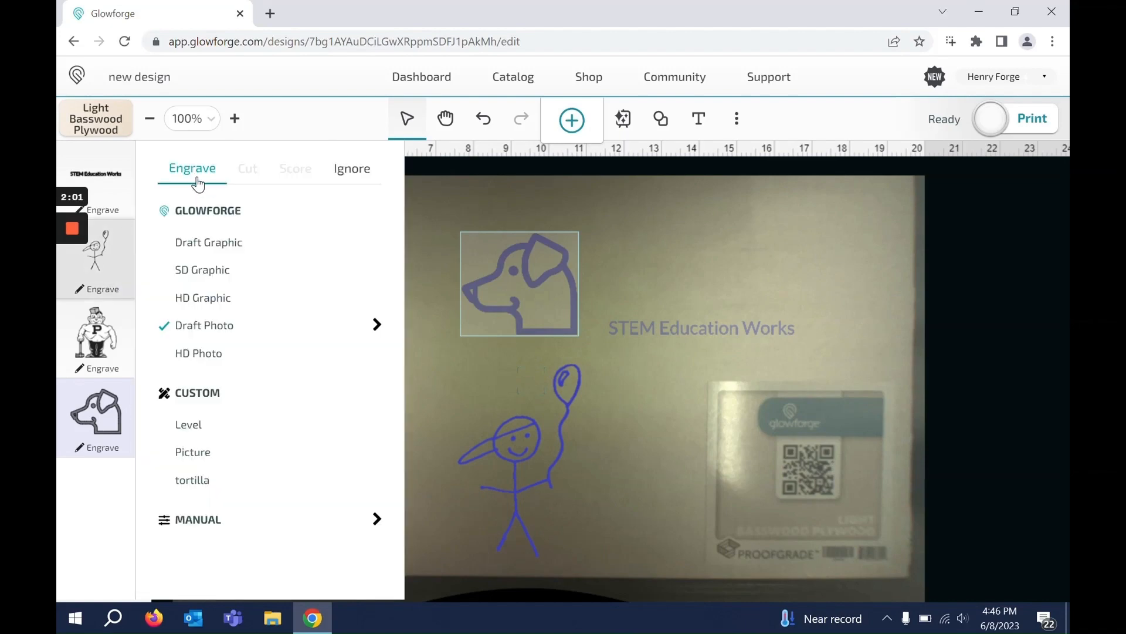
left_click(216, 275)
left_click(109, 351)
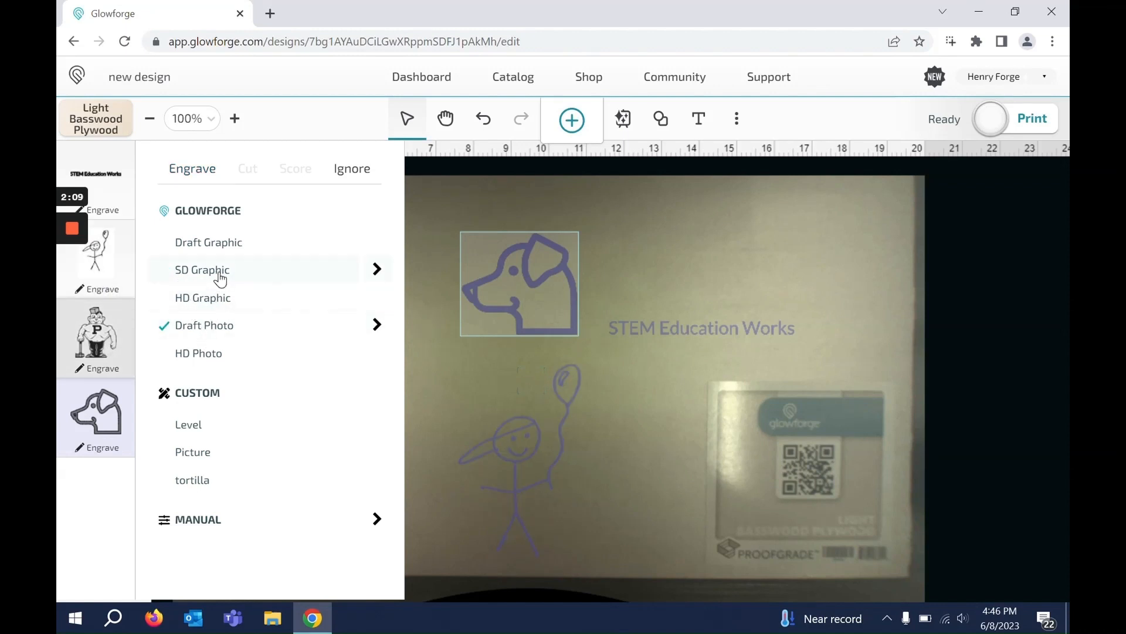
left_click(199, 272)
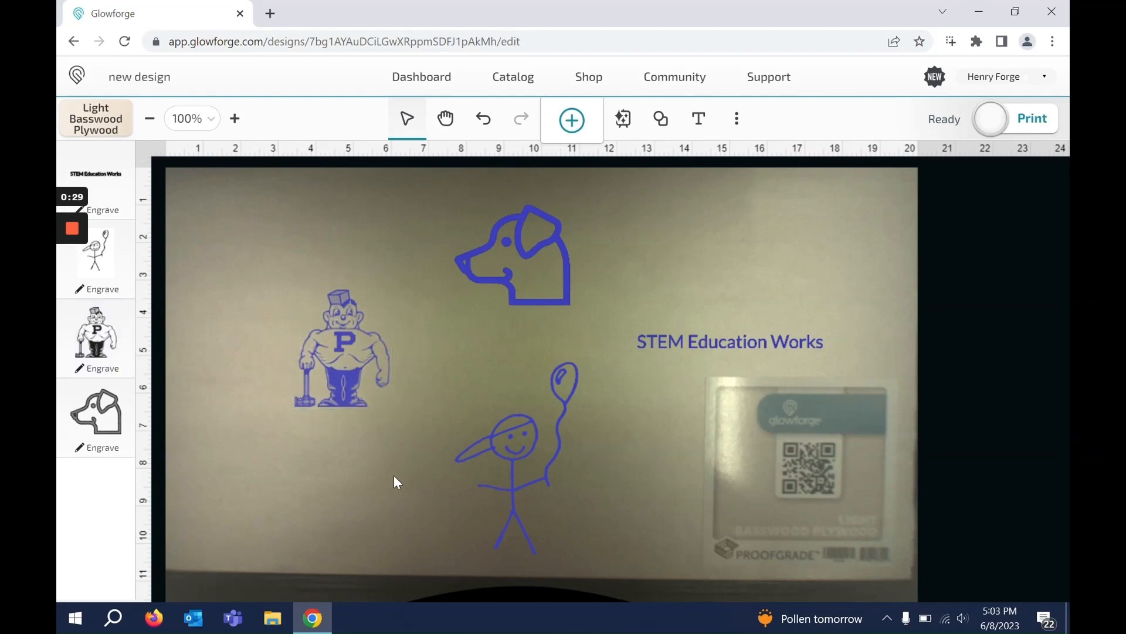
- Create a cut outline around the mascot and set its offset to 0 in
left_click(352, 335)
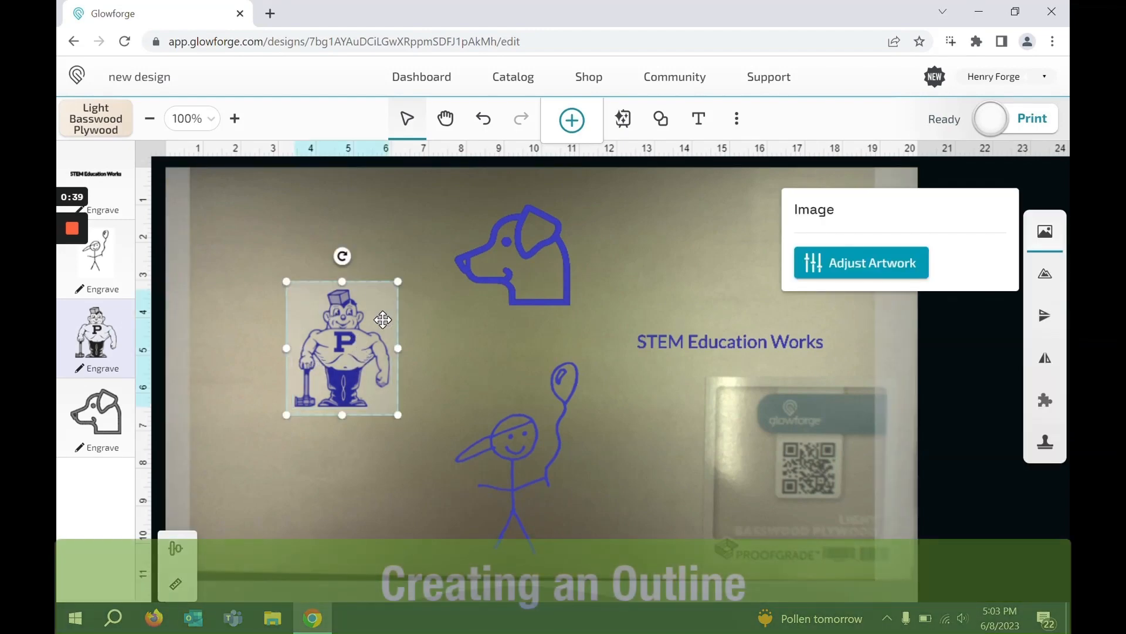
left_click(1049, 279)
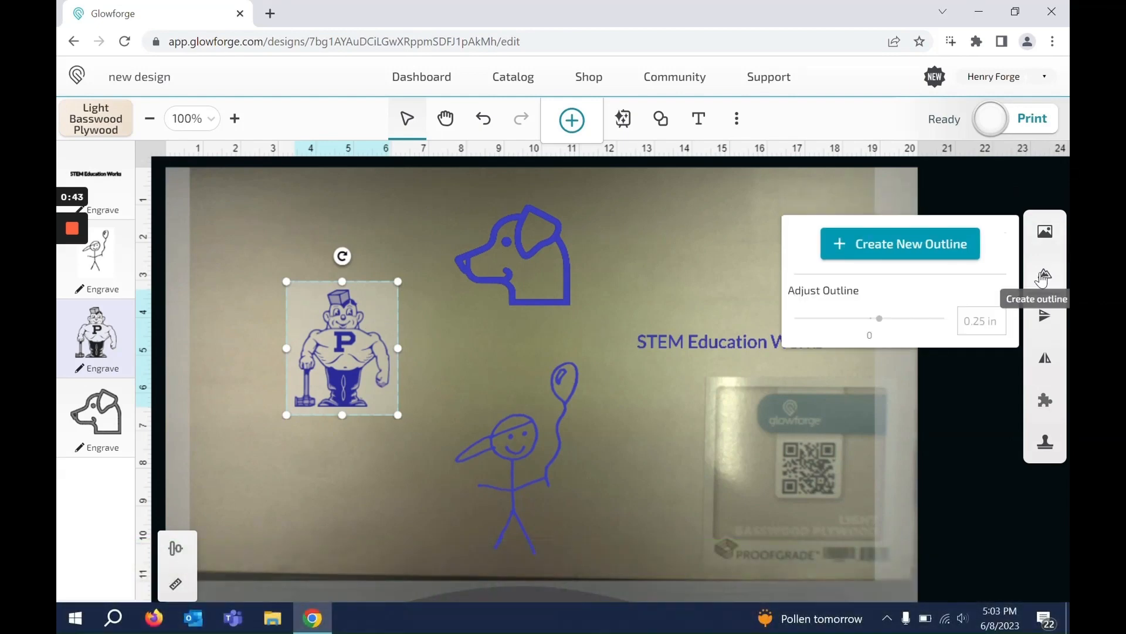
left_click(876, 246)
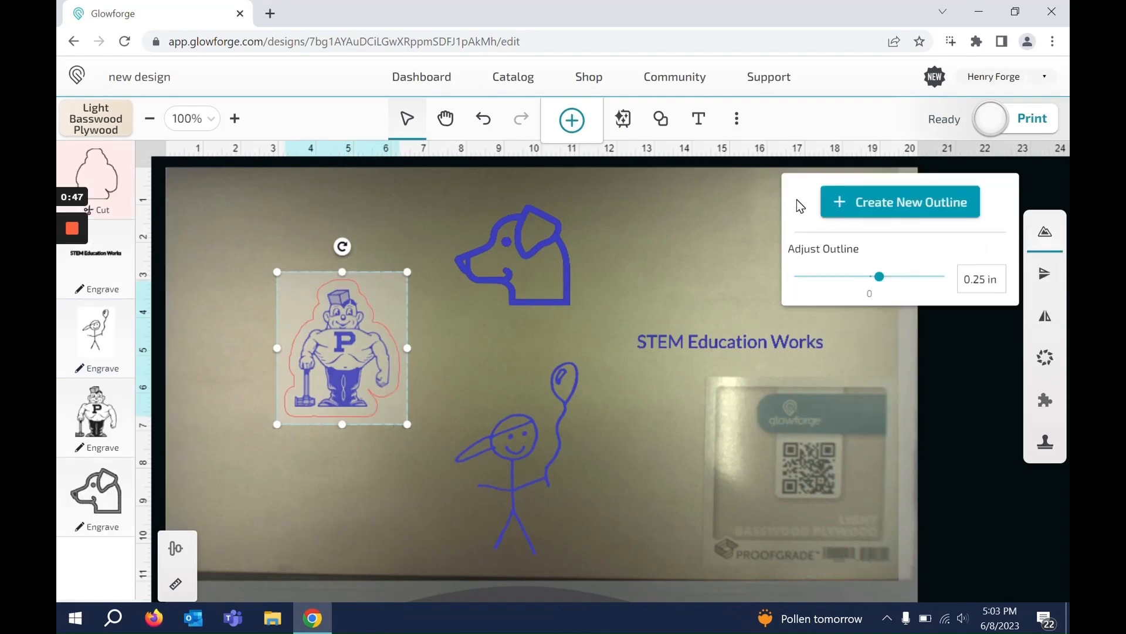
left_click(965, 279)
triple_click(974, 279)
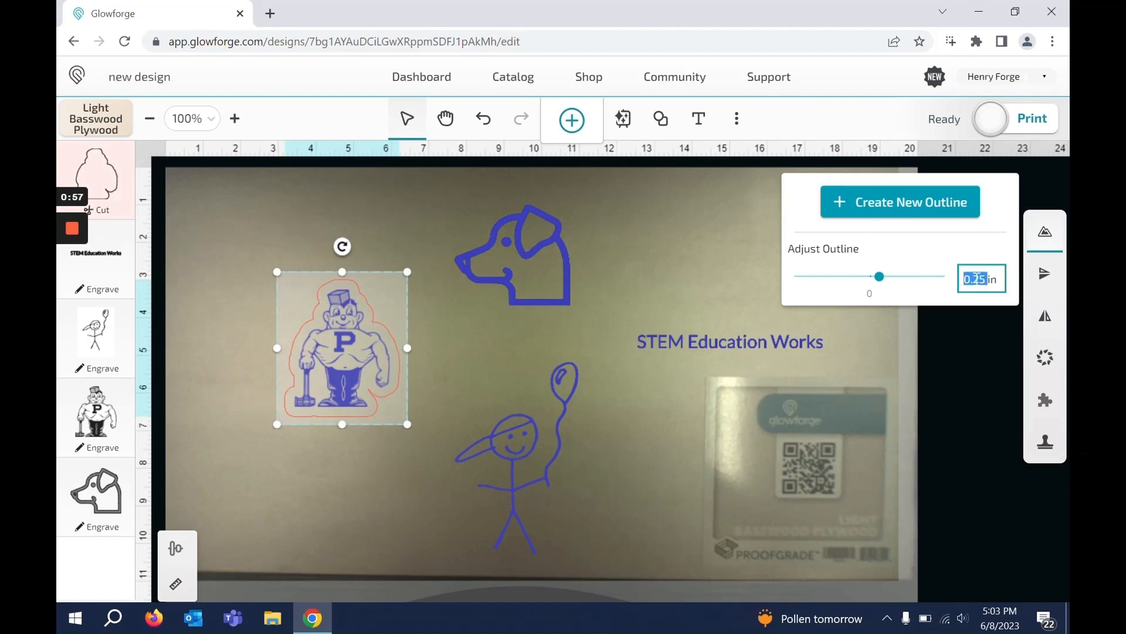
type("0")
key("Return")
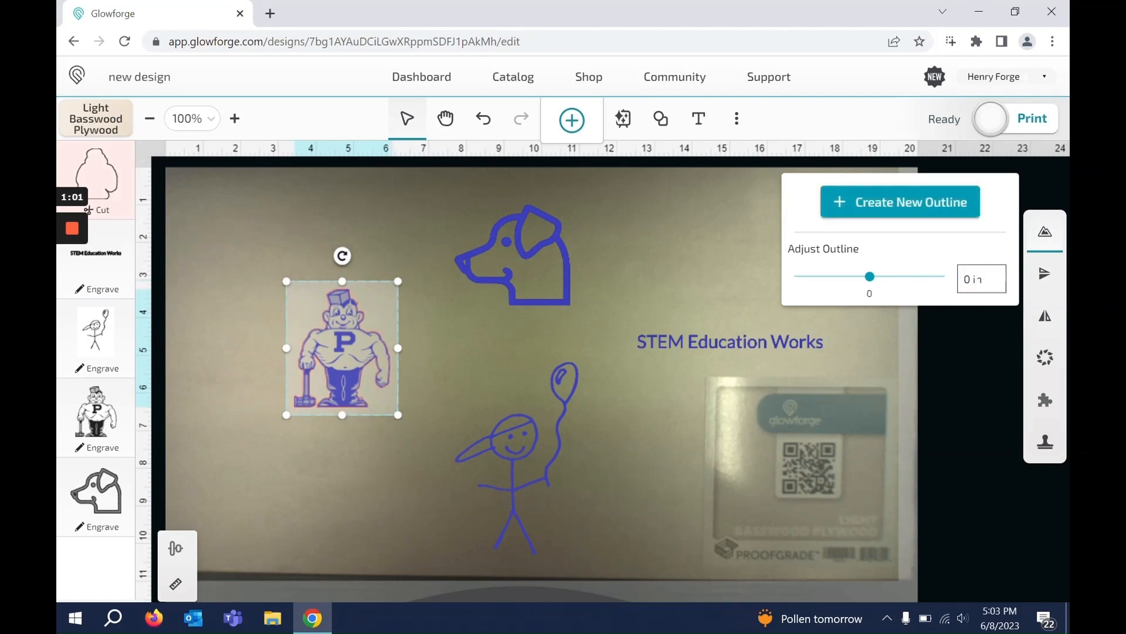
- Pull the outline down below the mascot, undo the move, and view the outline layer's cut settings
left_click_drag(356, 382, 357, 490)
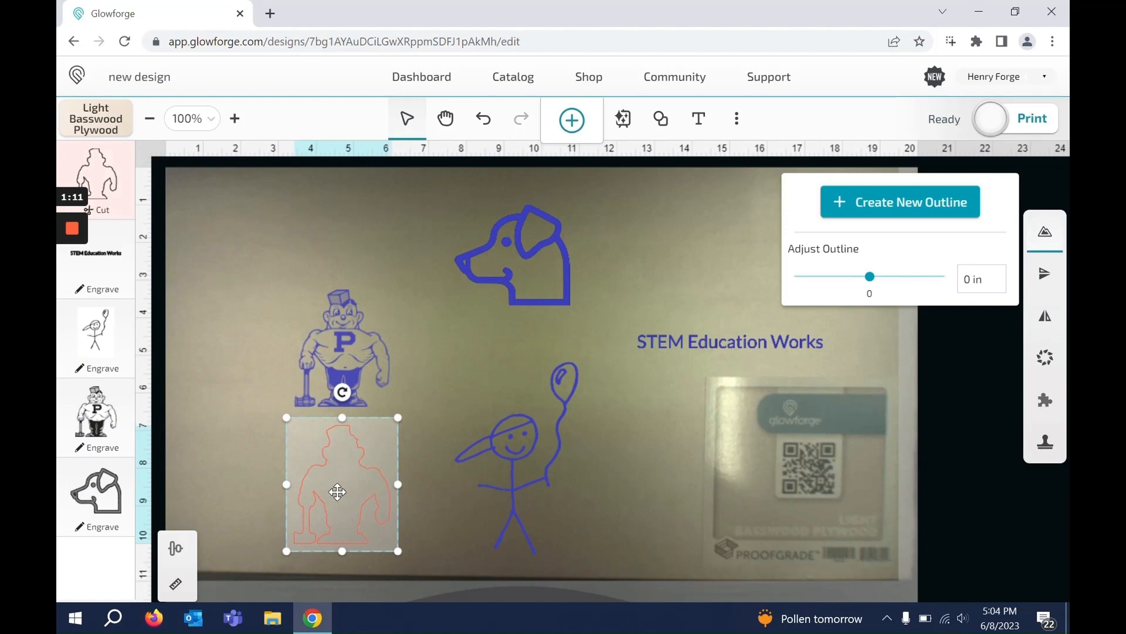
key("ctrl+z")
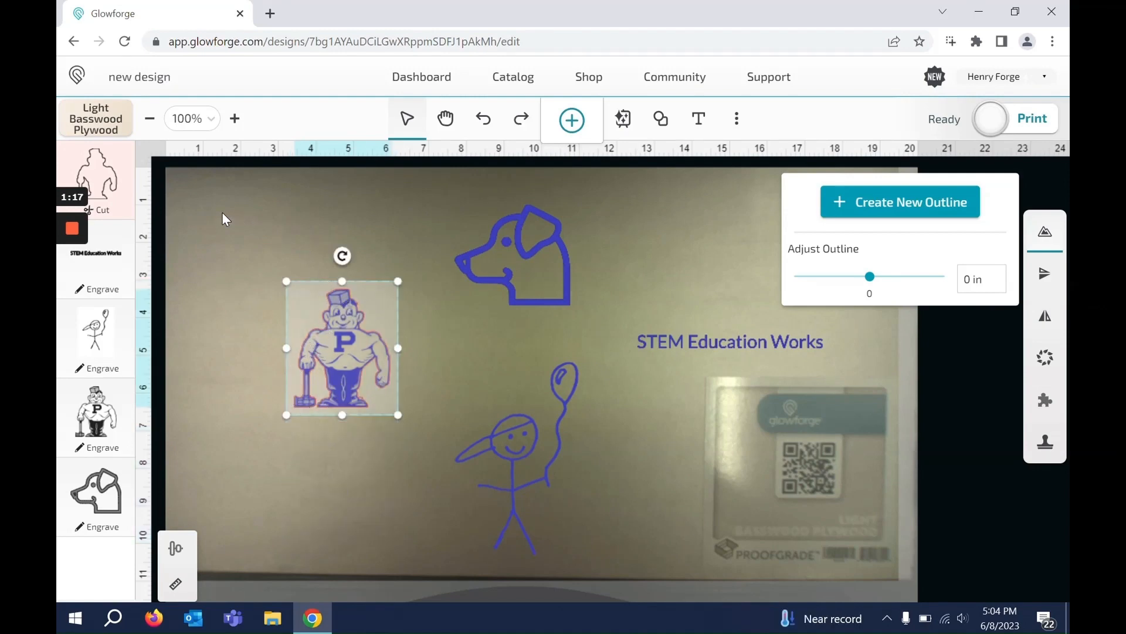
left_click(106, 176)
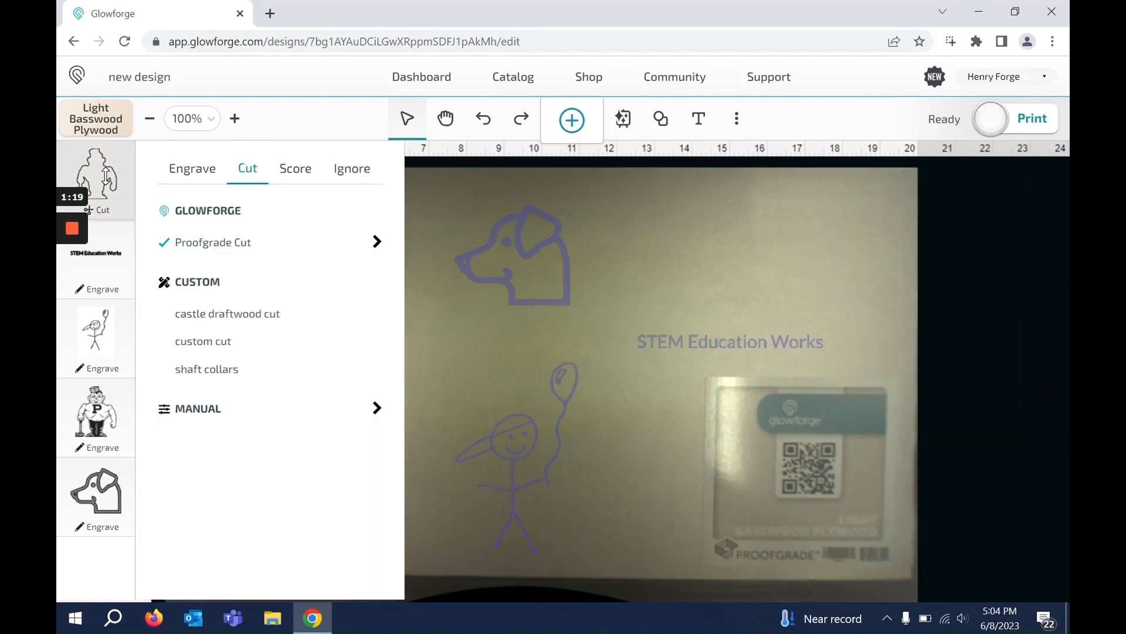
left_click(617, 339)
- Create a cut outline around the dog head and set its offset to 0.5 in
left_click(543, 262)
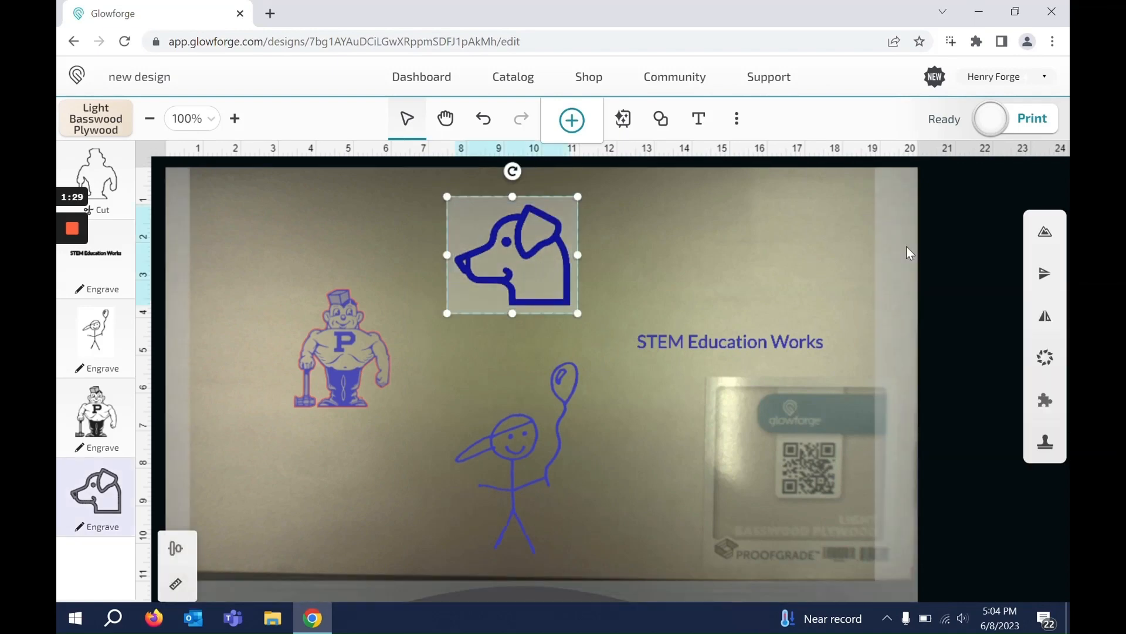
left_click(1046, 234)
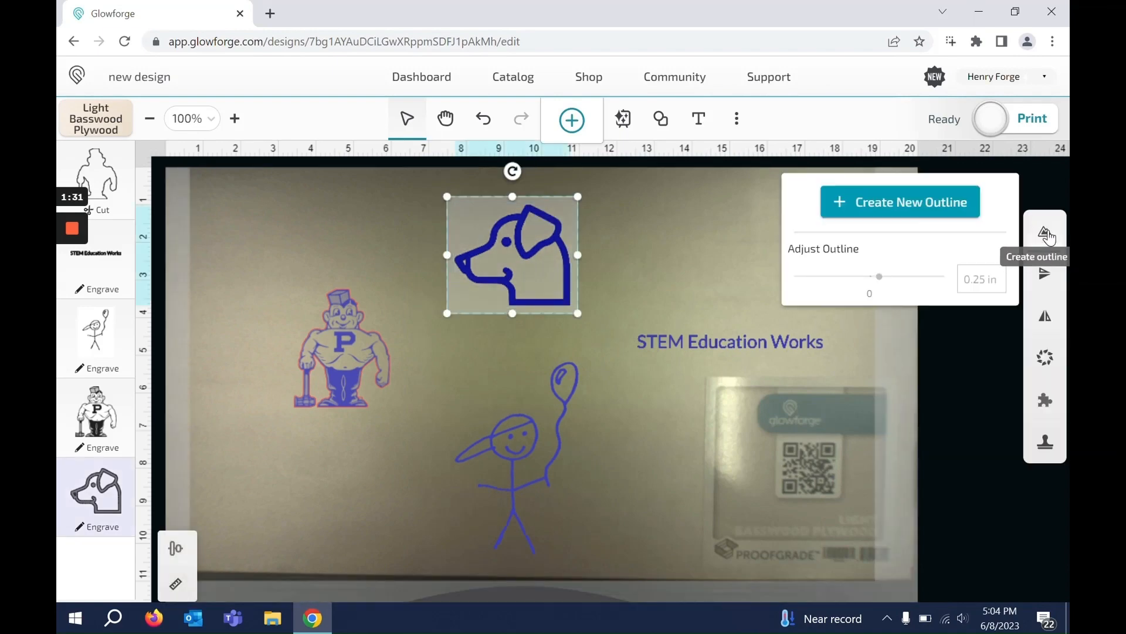
left_click(874, 205)
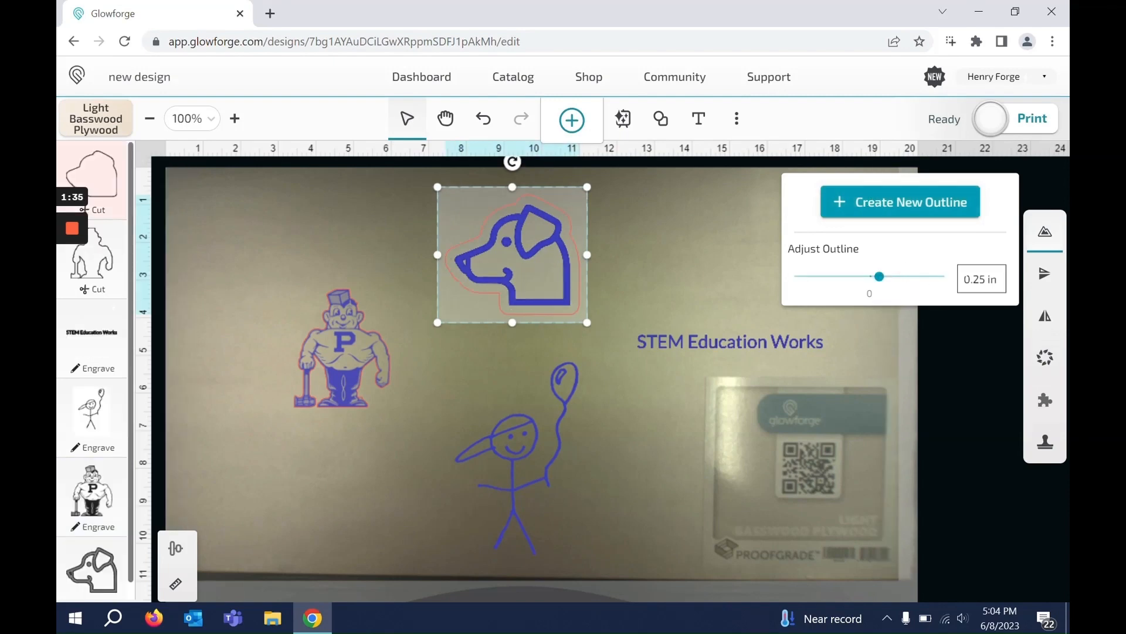
left_click(980, 279)
double_click(982, 279)
key("BackSpace")
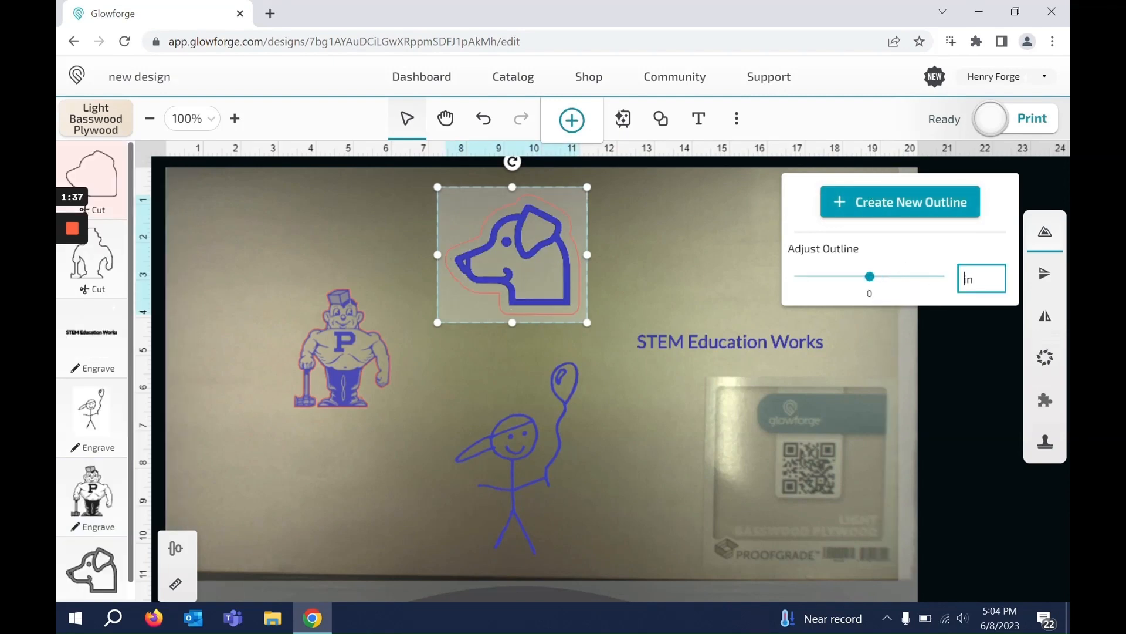
type("0.5")
key("Return")
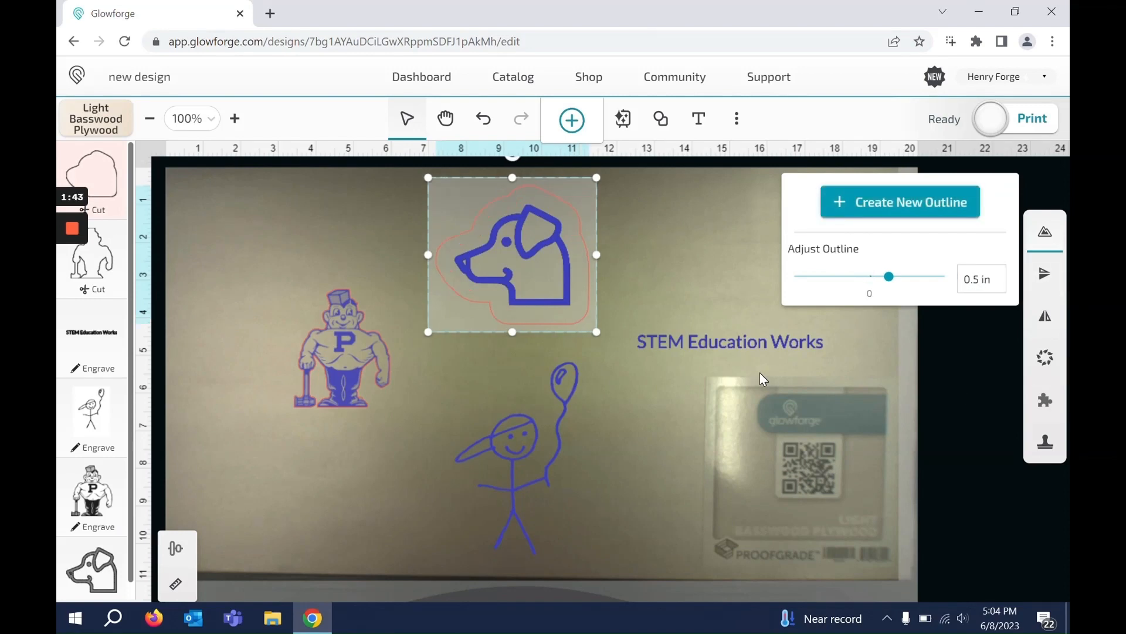
left_click(650, 280)
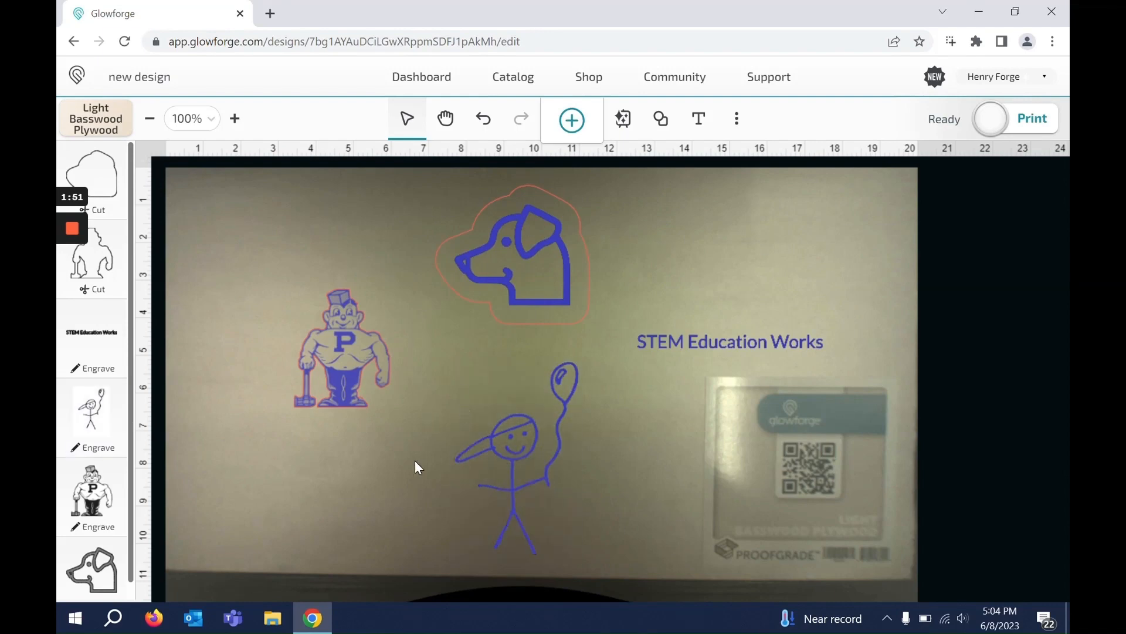
left_click(344, 361)
left_click(538, 265)
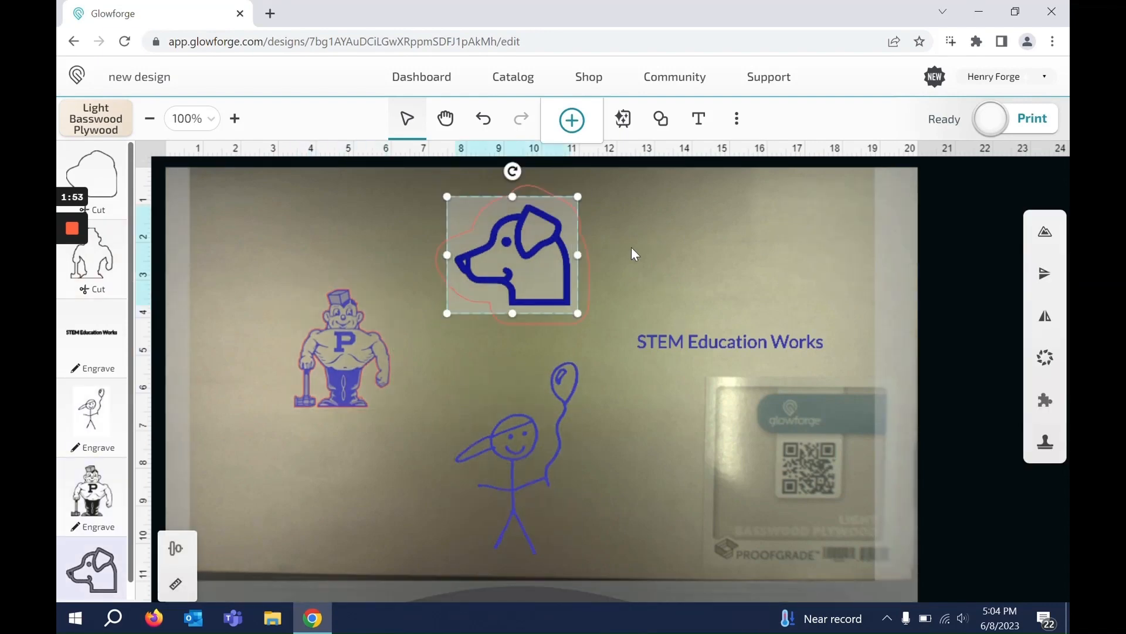
left_click(634, 263)
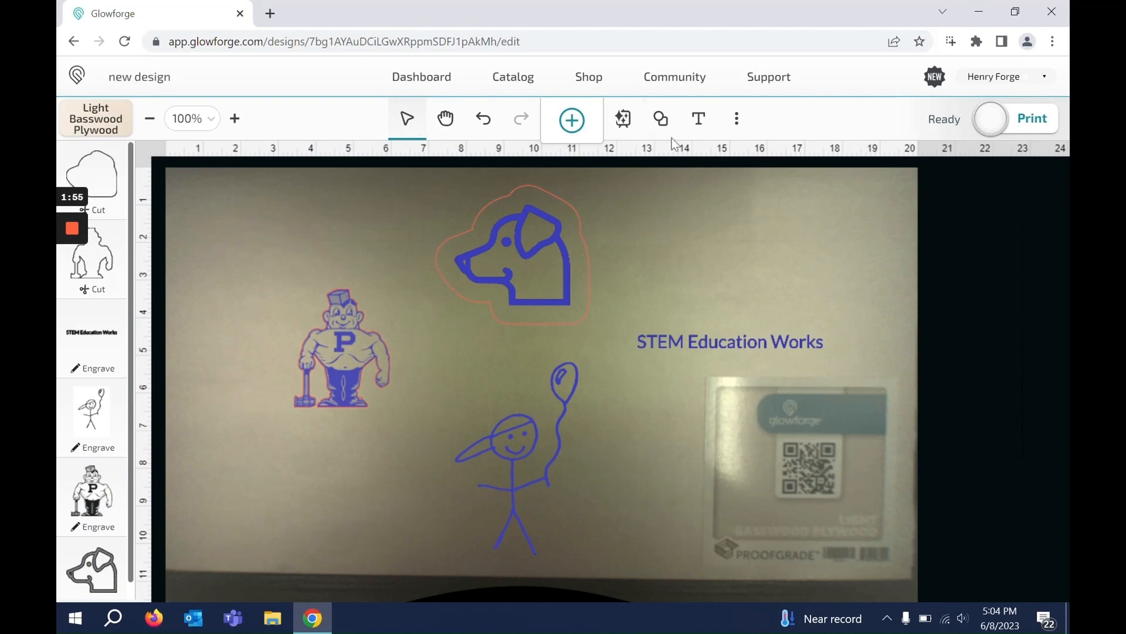
- Add a square shape, enlarge it to about 5.5 in wide and position it around the stick figure
left_click(661, 119)
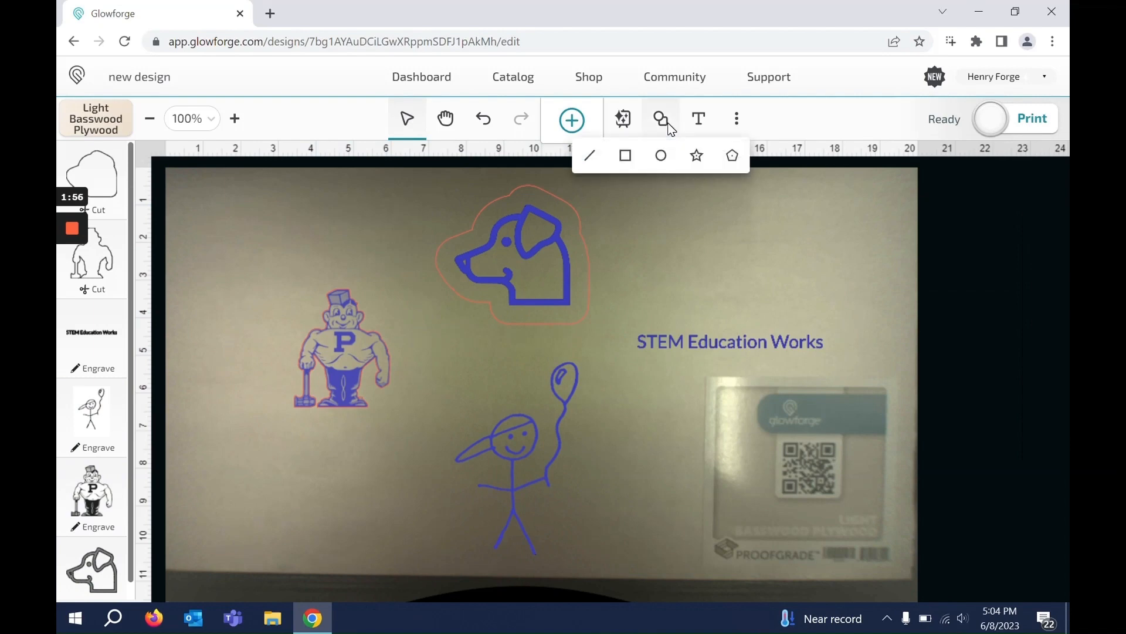
left_click(626, 157)
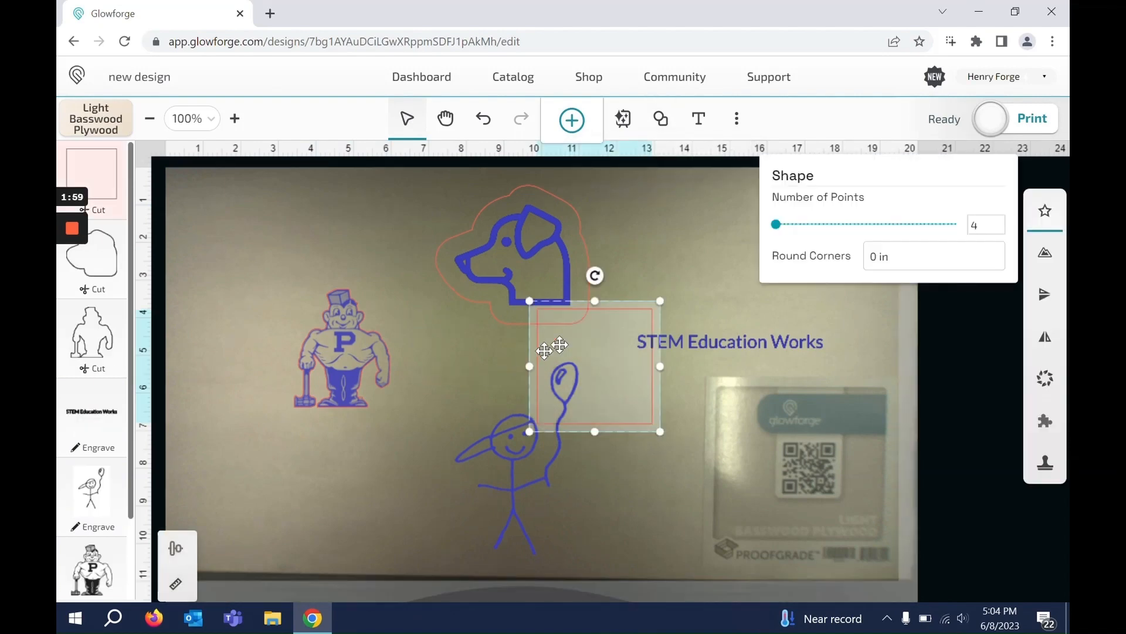
left_click_drag(598, 359, 485, 391)
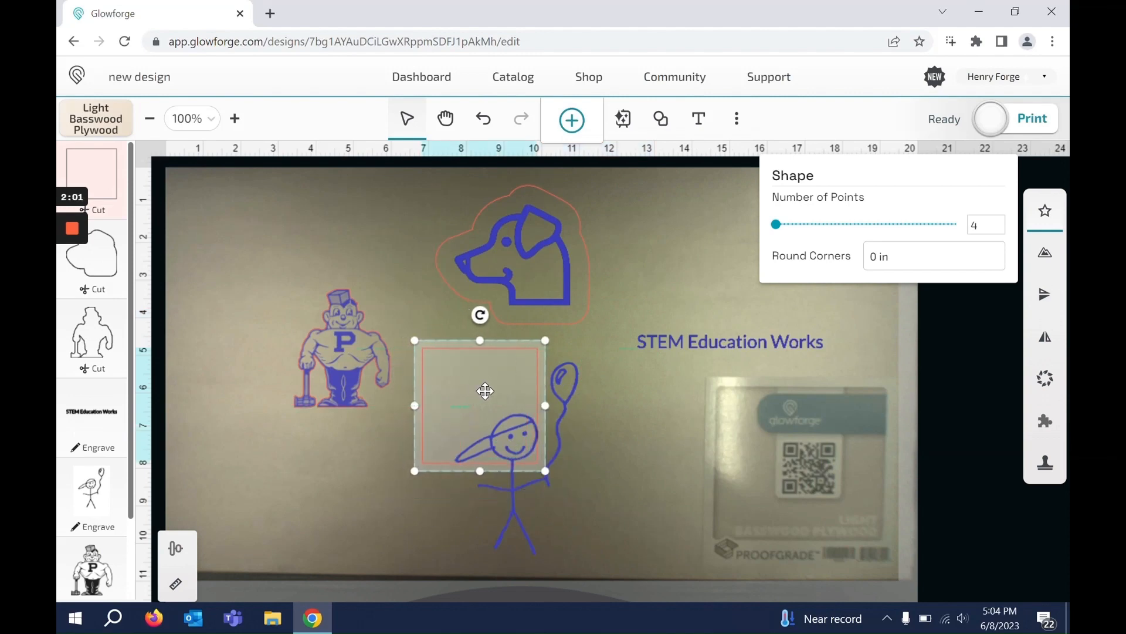
left_click_drag(545, 471, 649, 565)
left_click_drag(581, 390, 579, 402)
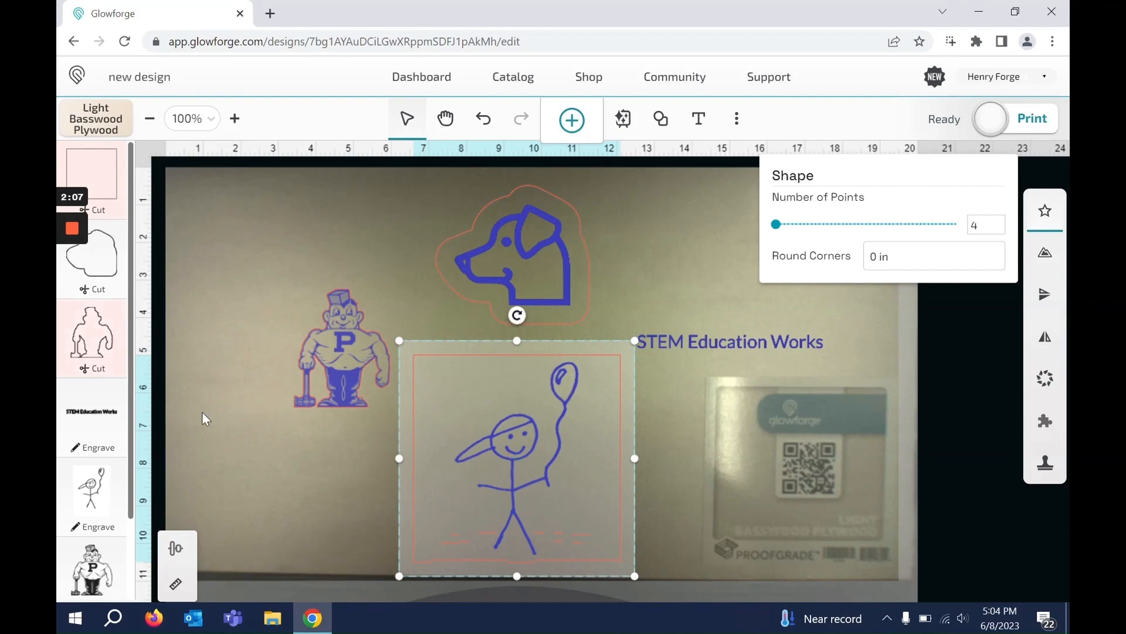
- View the square layer's cut settings and check how the square frames the stick figure
left_click(92, 167)
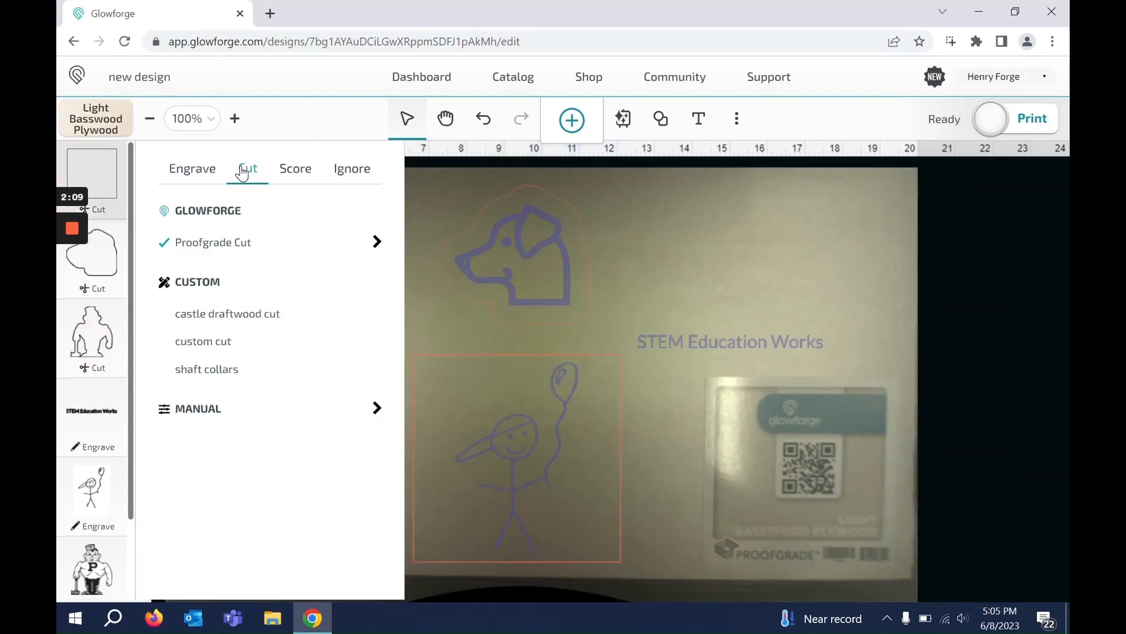
left_click(715, 530)
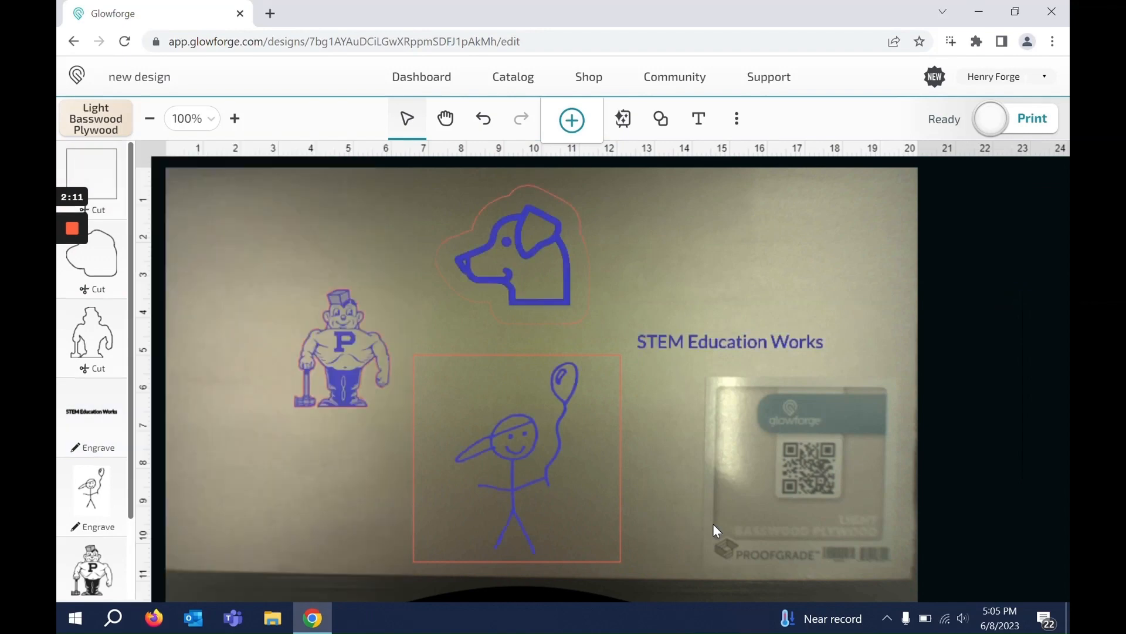
left_click(508, 537)
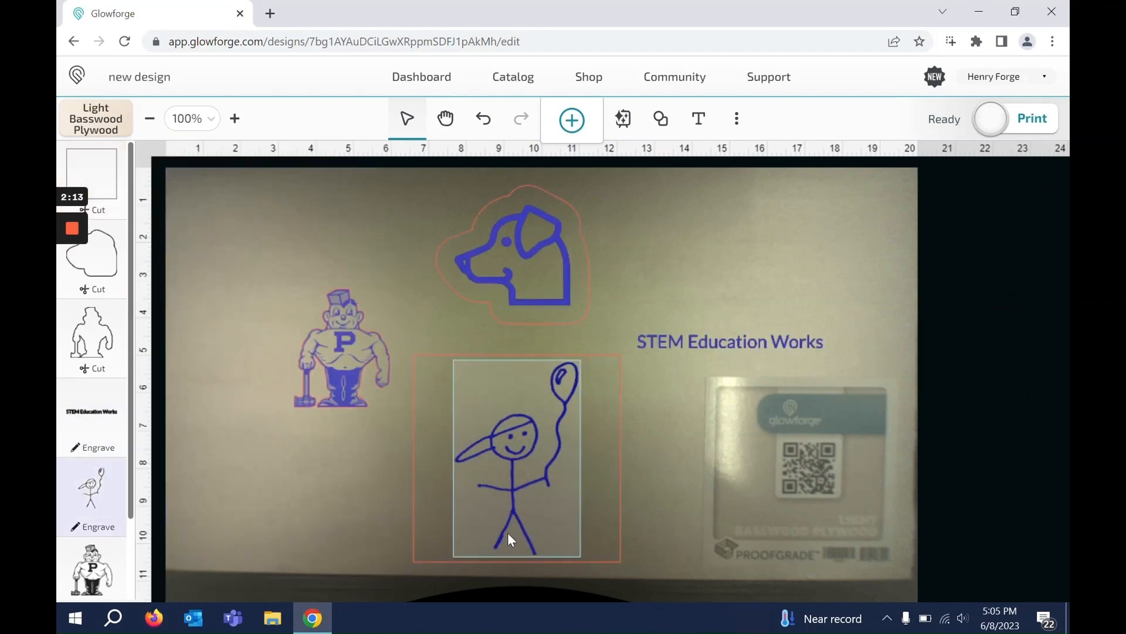
left_click(574, 433)
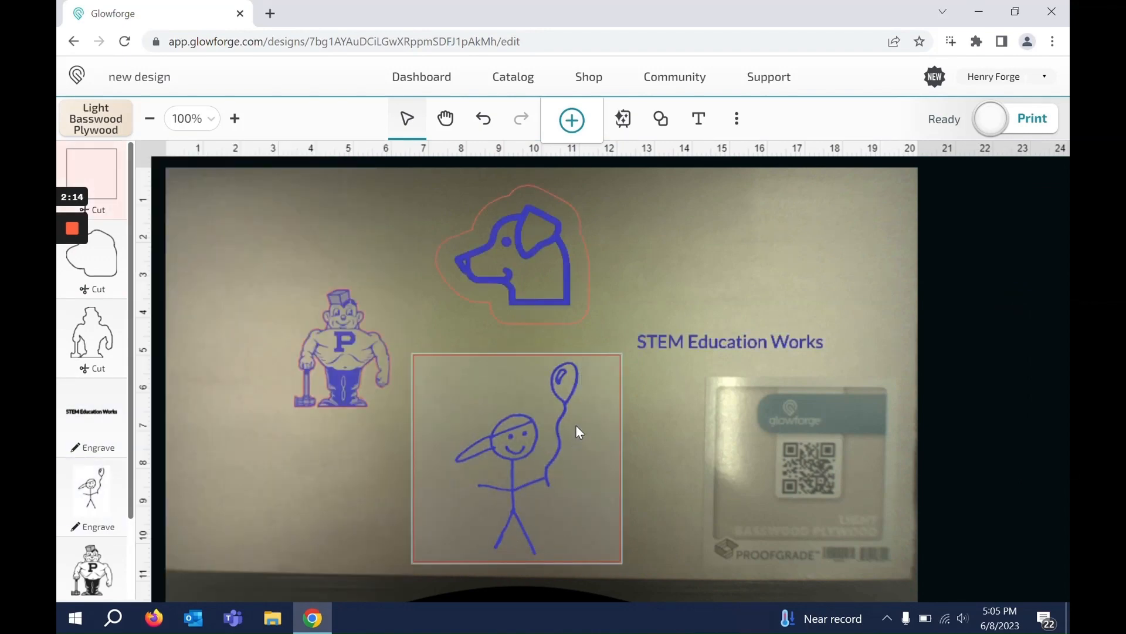
- Add a circle about 5.8 in wide and position it around the STEM Education Works text
left_click(655, 120)
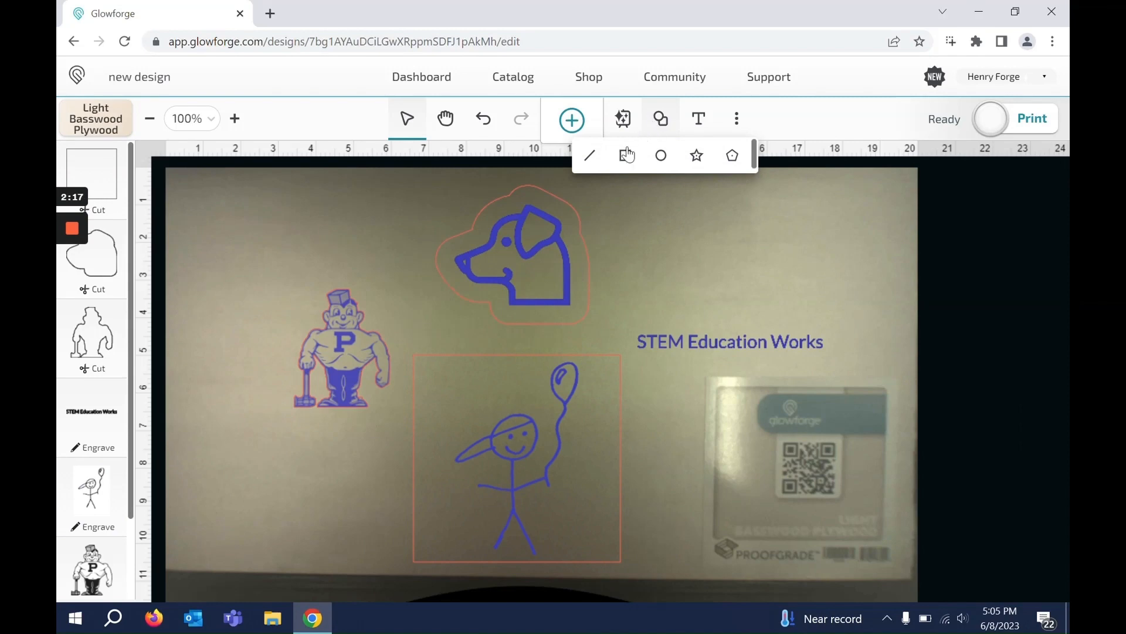
left_click(663, 156)
left_click_drag(607, 317, 691, 292)
left_click_drag(745, 332, 854, 335)
left_click(664, 519)
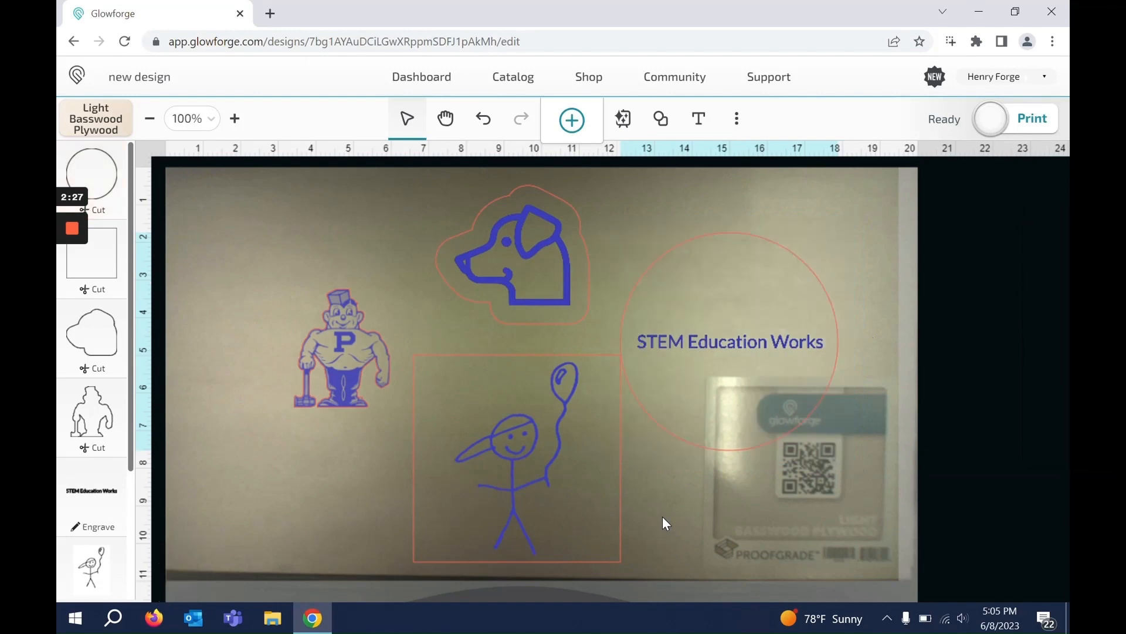
- Shift the stick figure and its surrounding square slightly left, away from the circle around the text
left_click(493, 420)
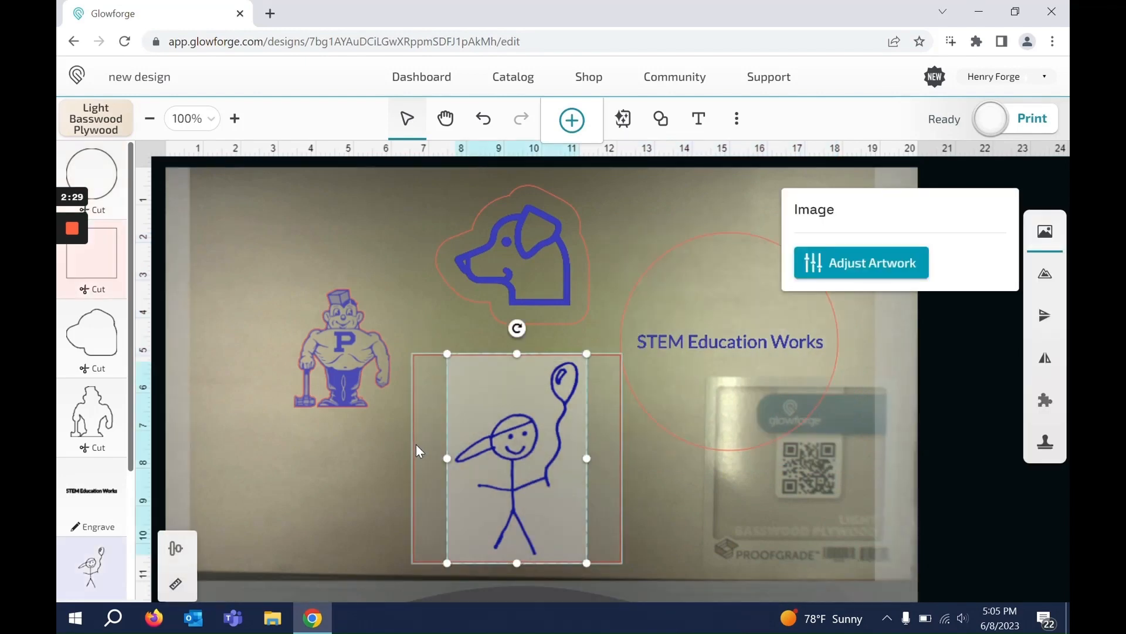
mouse_move(417, 445)
left_mouse_down()
mouse_move(397, 444)
mouse_move(412, 445)
left_mouse_up()
left_click_drag(478, 458, 511, 445)
left_click(547, 445)
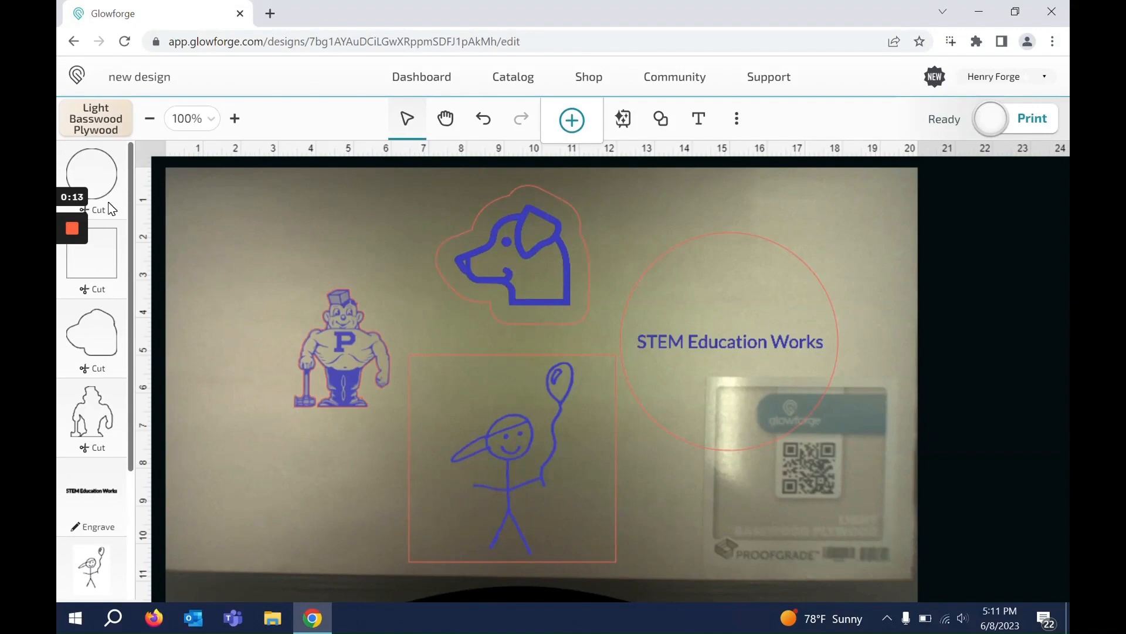
- Review the cut and engrave operations of all artwork and shape layers, and start preparing the design for printing
scroll(109, 210, "down", 5)
scroll(109, 210, "up", 5)
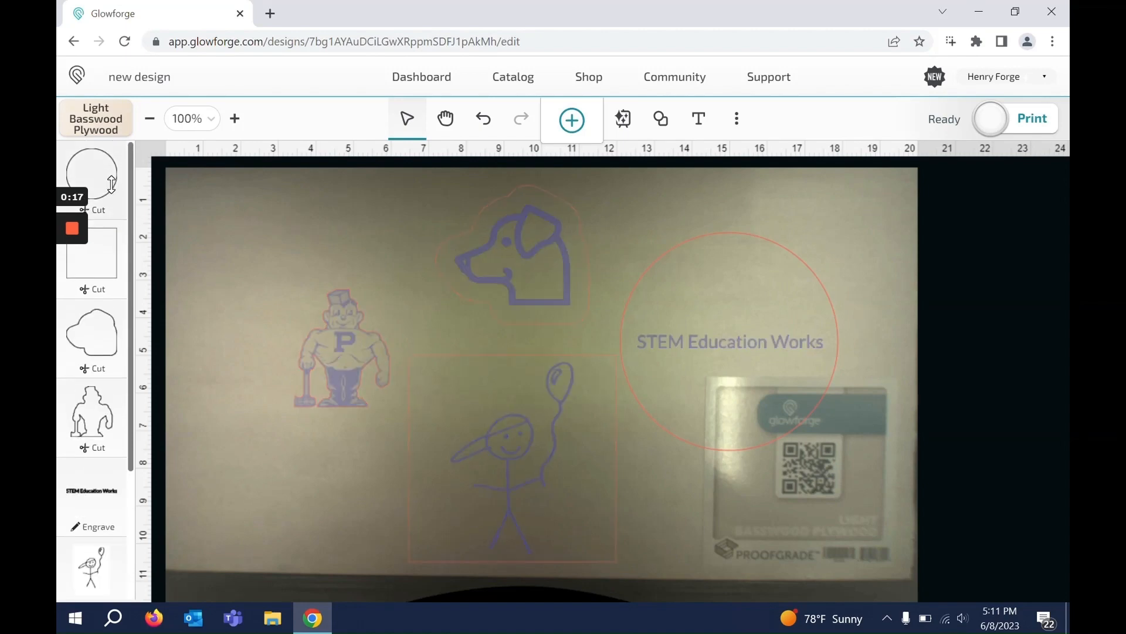
scroll(112, 259, "down", 2)
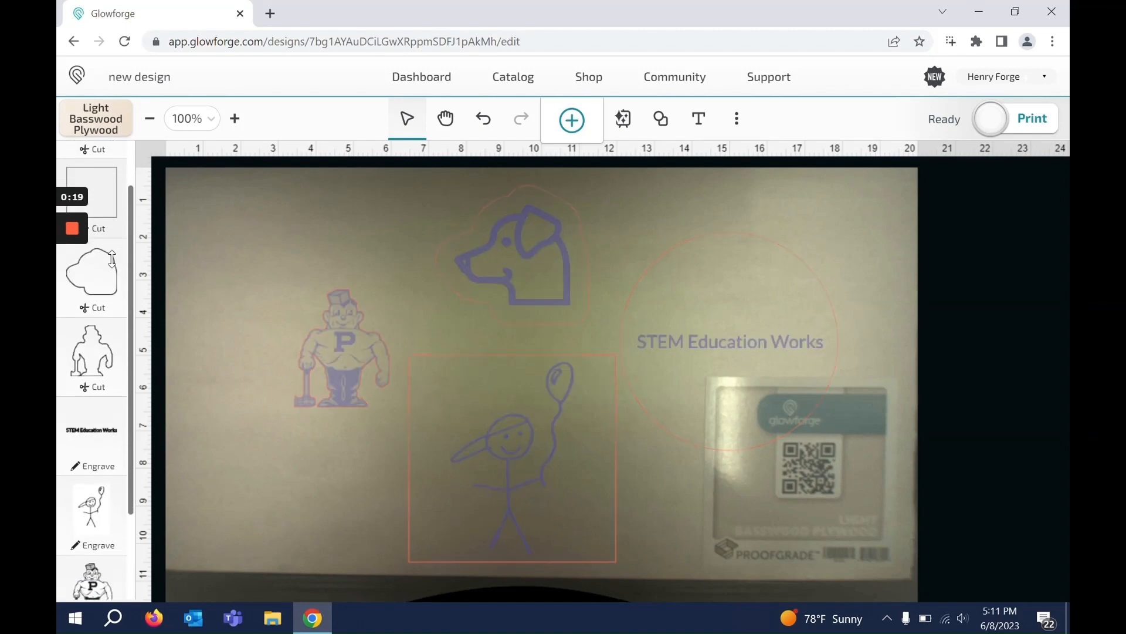
scroll(109, 275, "down", 2)
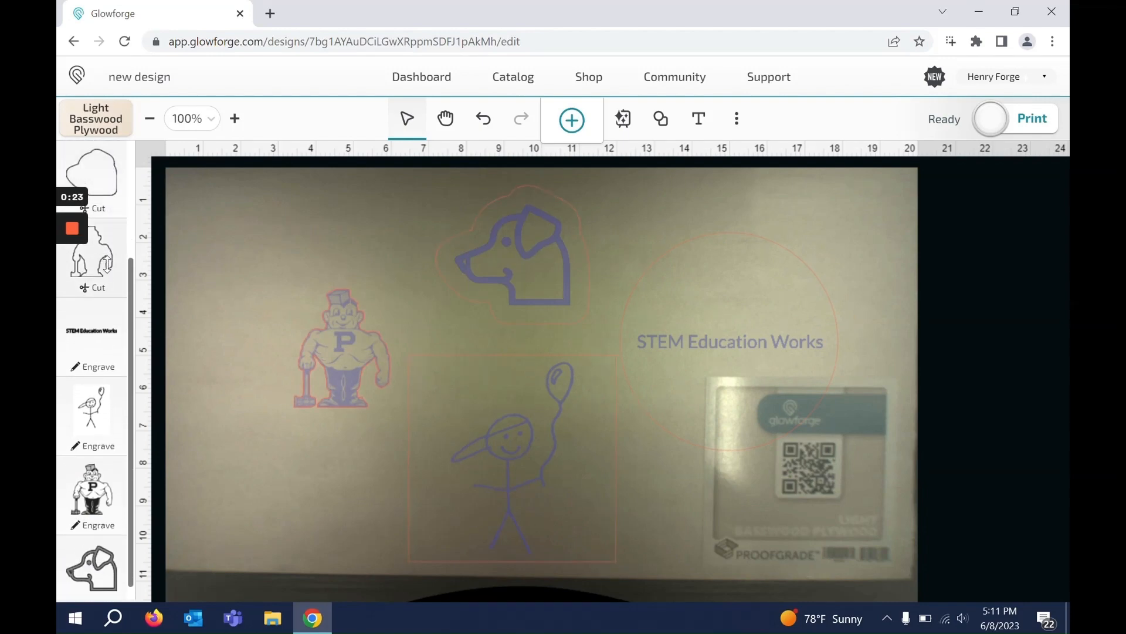
scroll(102, 270, "down", 1)
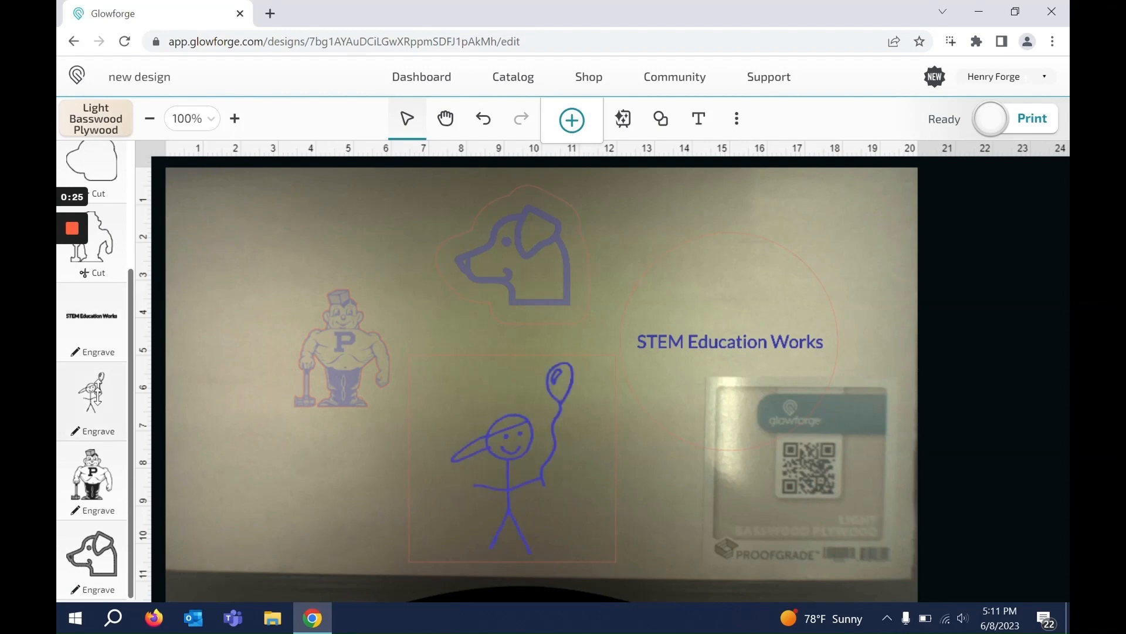
scroll(95, 287, "up", 5)
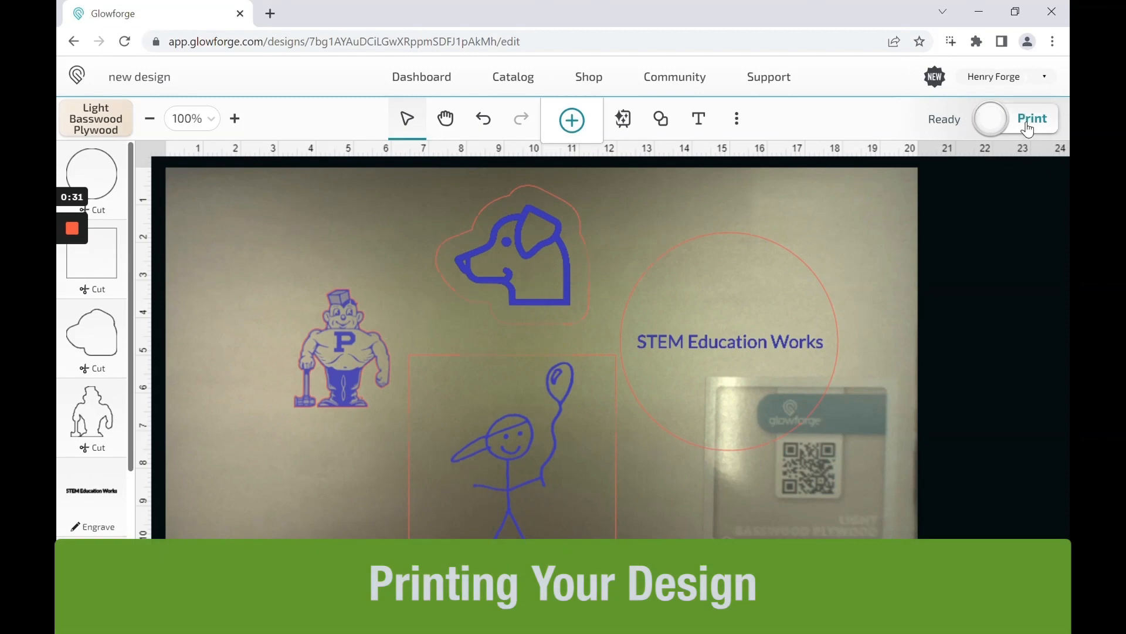
left_click(1028, 128)
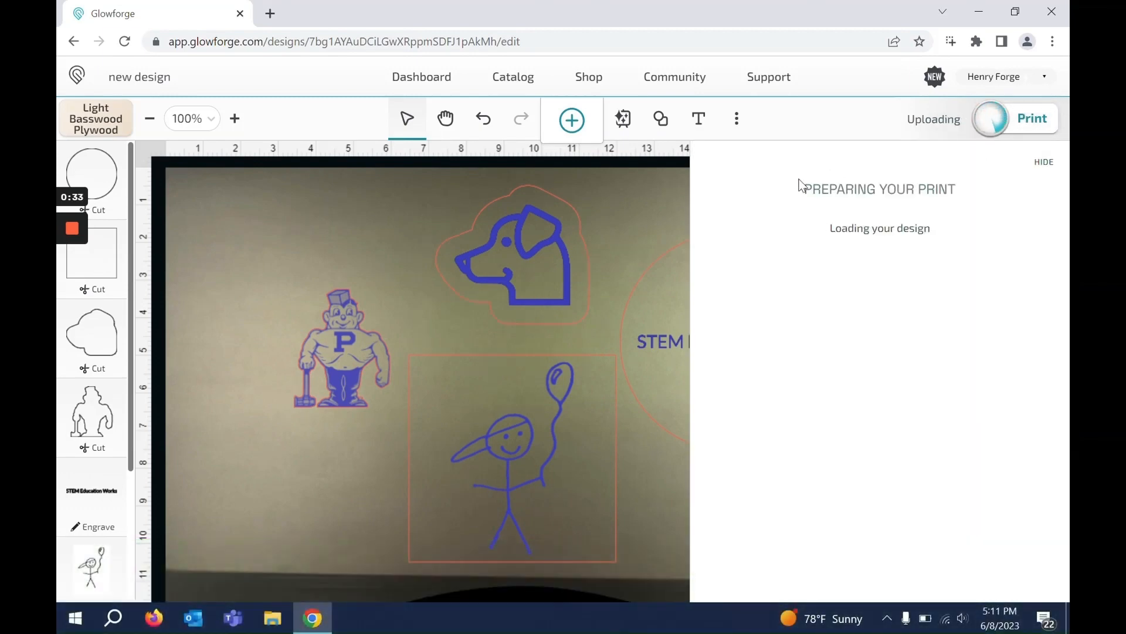